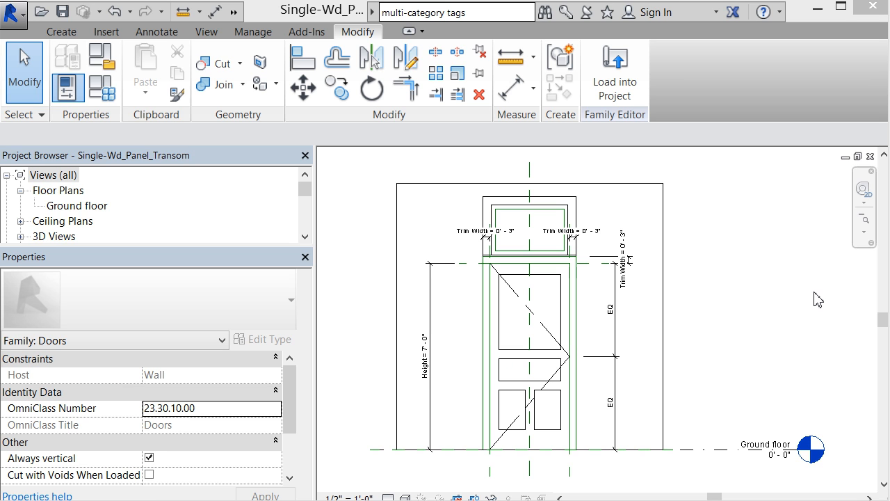
Step: Open the nested door panel family for editing and review the visibility settings of its panel extrusion
left_click(549, 360)
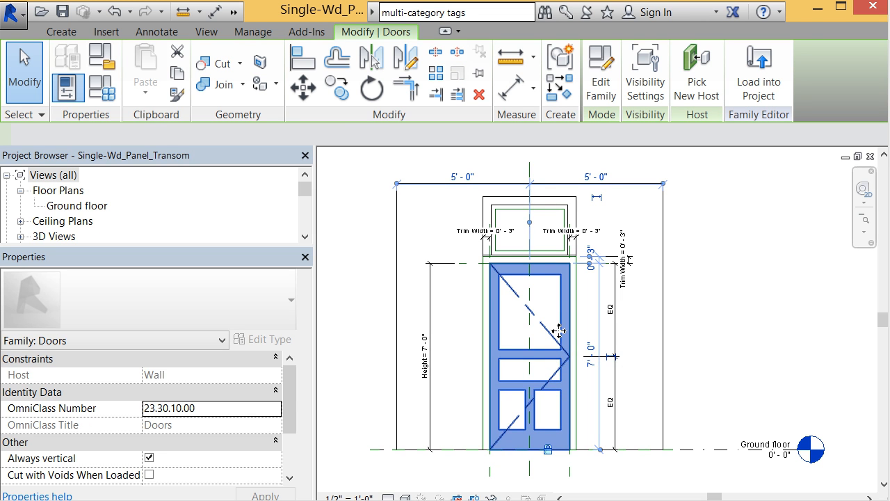
left_click(601, 89)
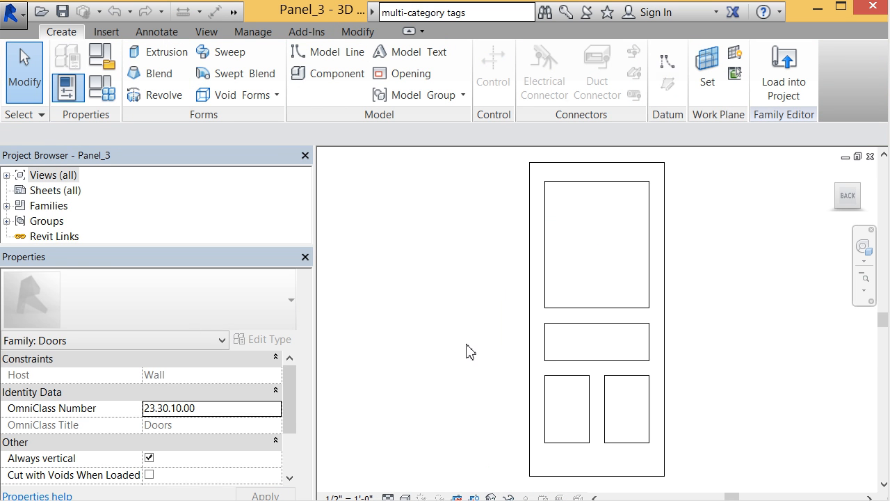
left_click(552, 287)
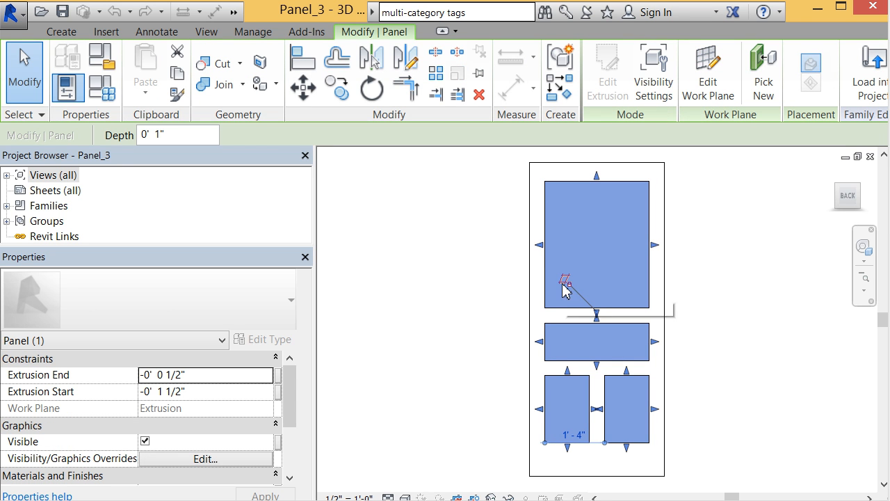
left_click(664, 67)
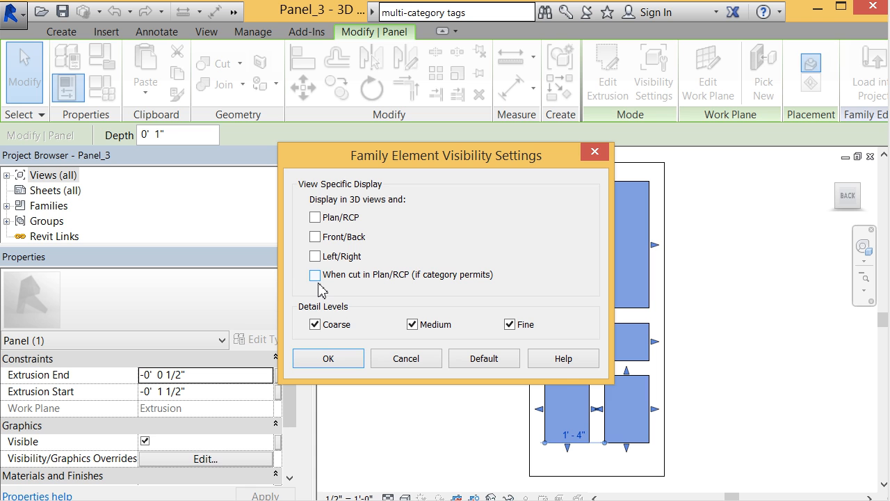
left_click(343, 359)
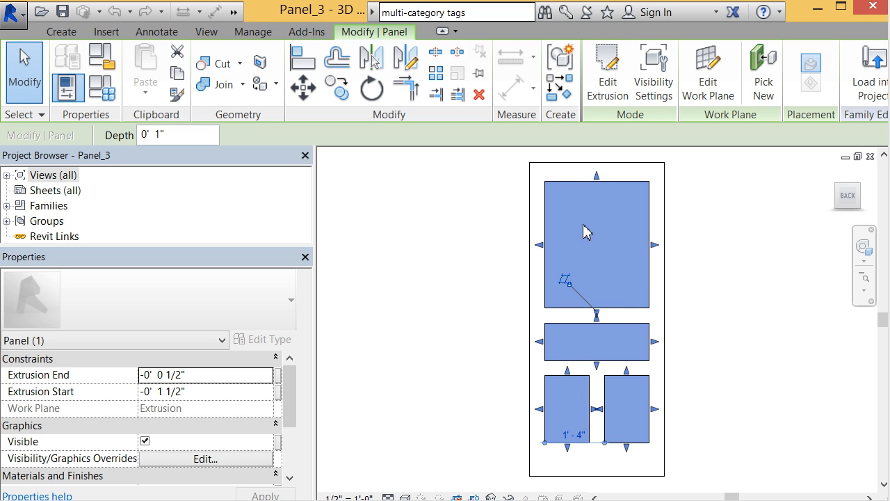
Step: Load the Panel_3 family back into the Single-Wd_Panel_Transom door family
left_click(744, 215)
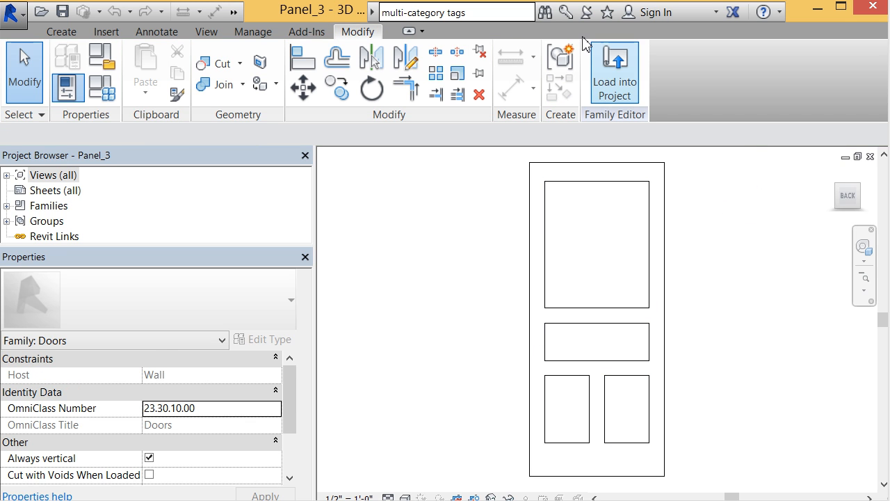
left_click(606, 71)
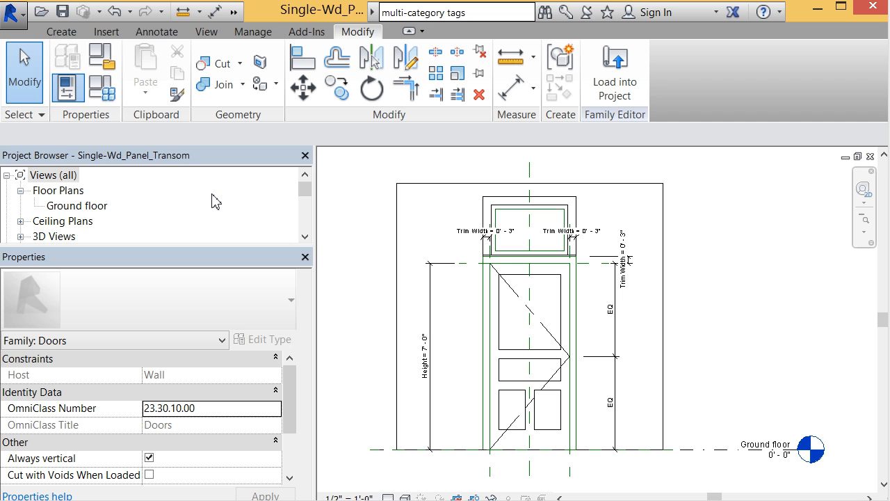
Step: Create a new annotation symbol family from the Door Tag template
left_click(14, 16)
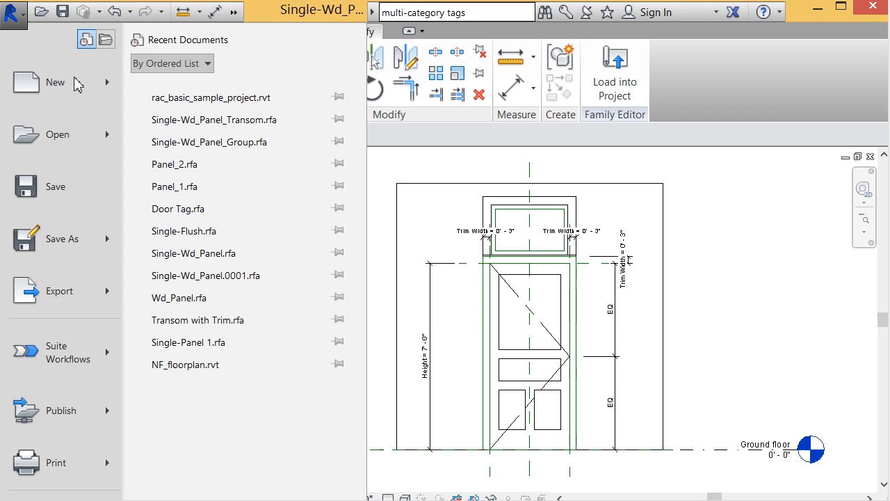
mouse_move(82, 91)
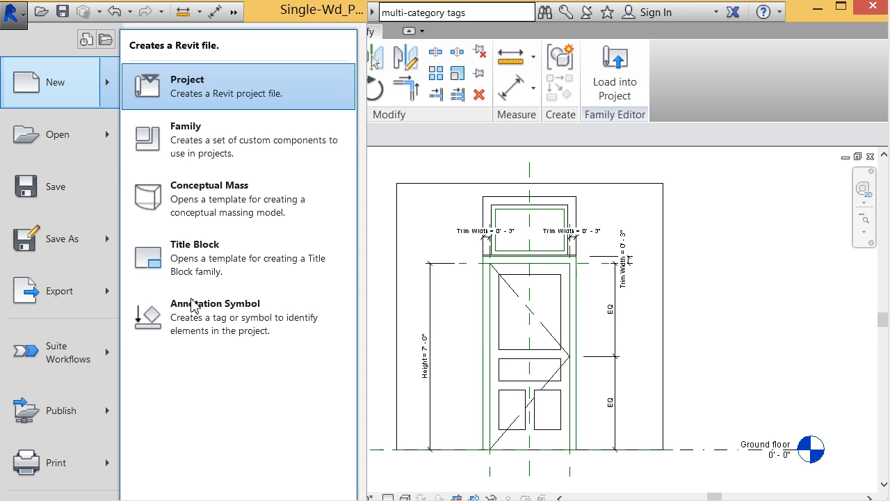
left_click(192, 312)
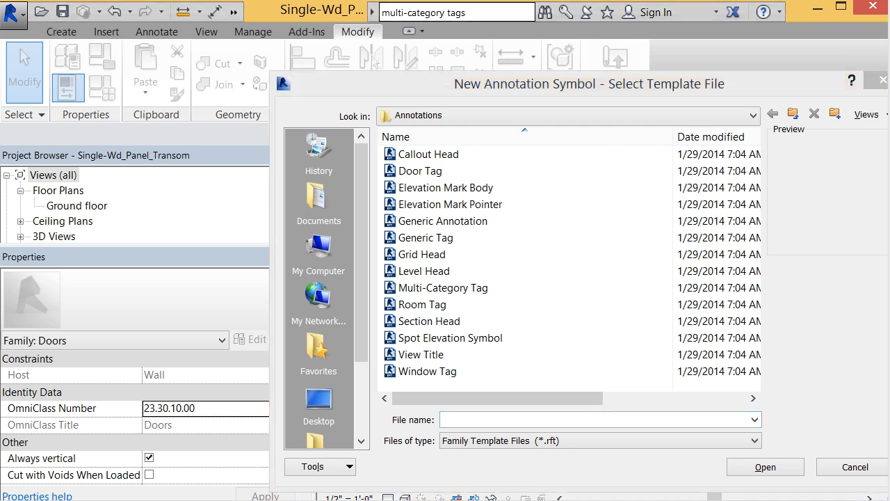
double_click(407, 172)
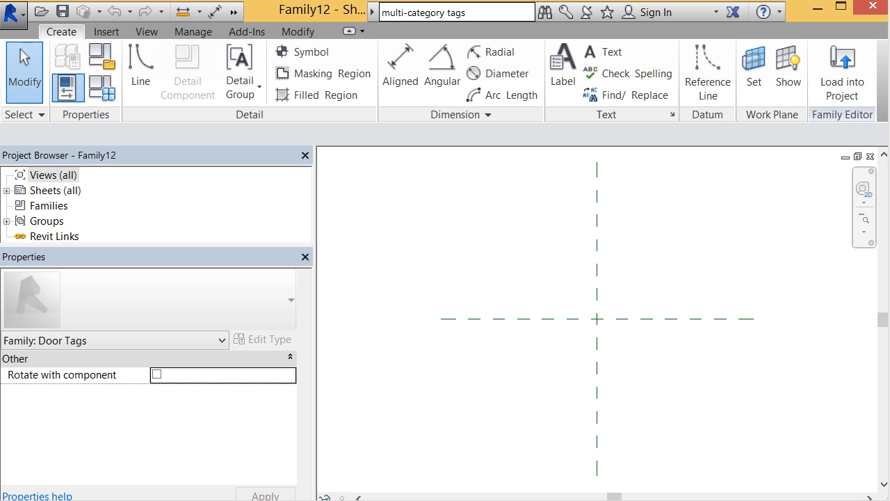
Step: Start a label near the reference plane intersection and add the shared parameter No. of panels from the Materials and Finishes group to its available fields
left_click(564, 75)
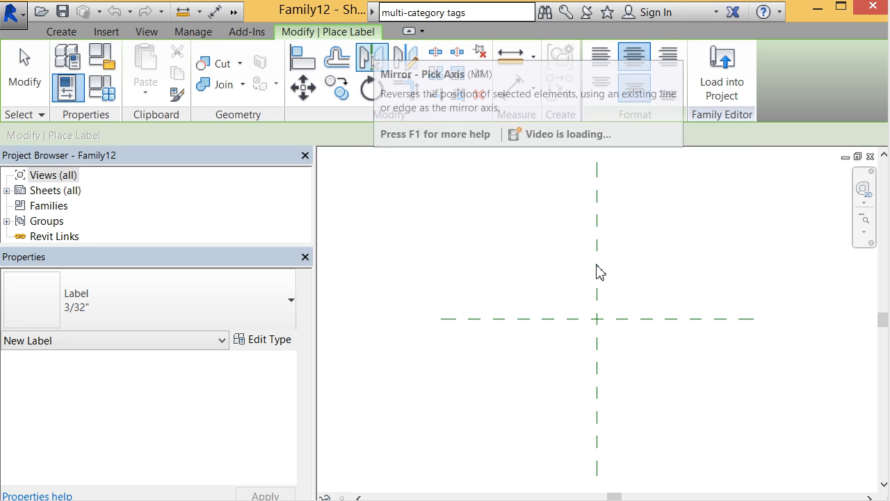
left_click(584, 319)
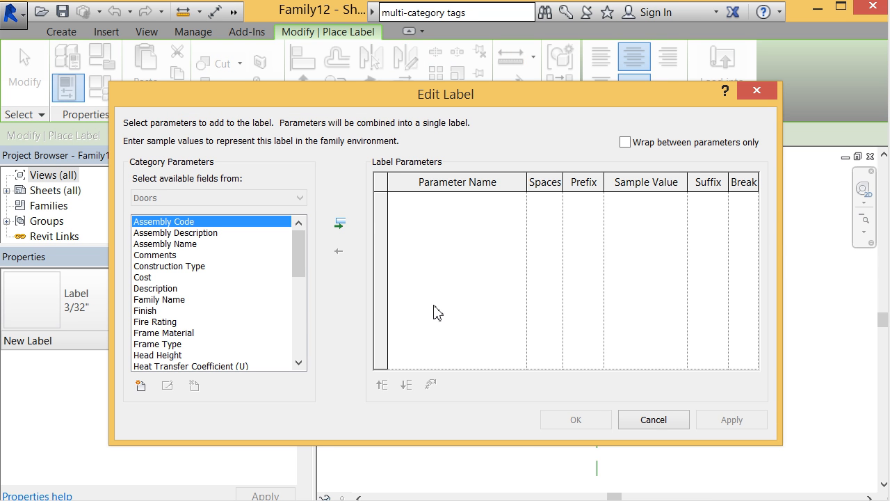
left_click(140, 386)
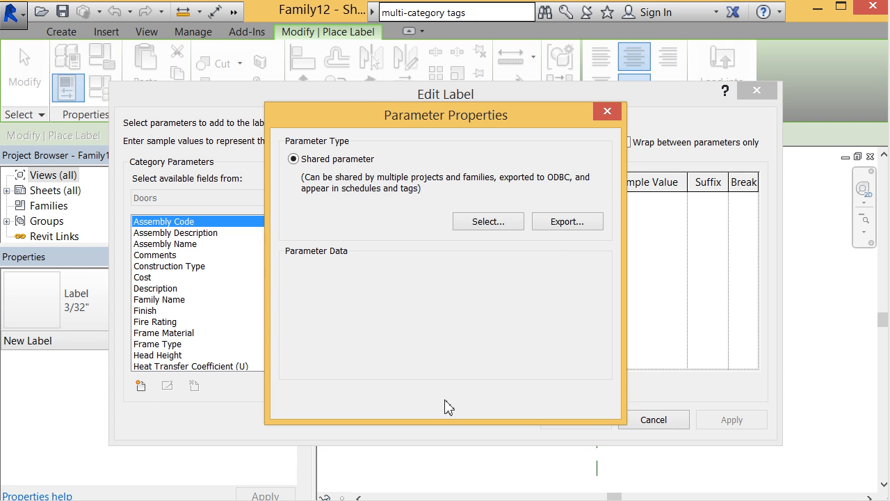
left_click(510, 221)
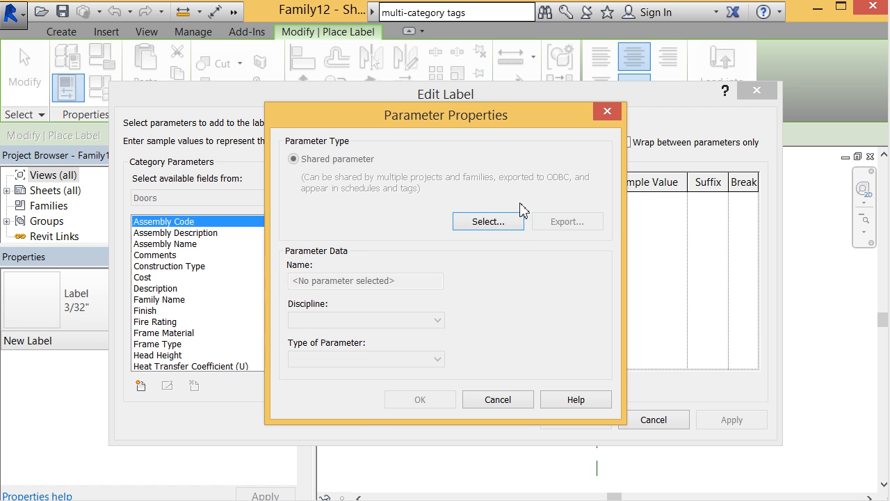
left_click(473, 223)
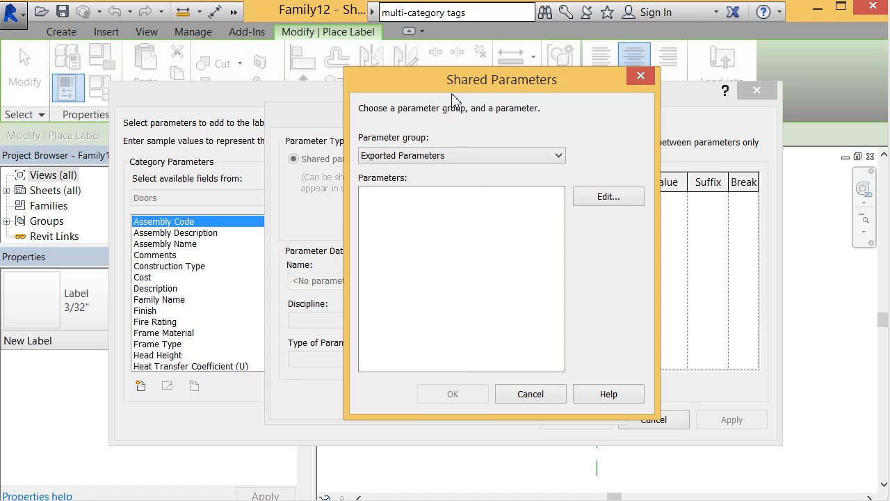
left_click(470, 157)
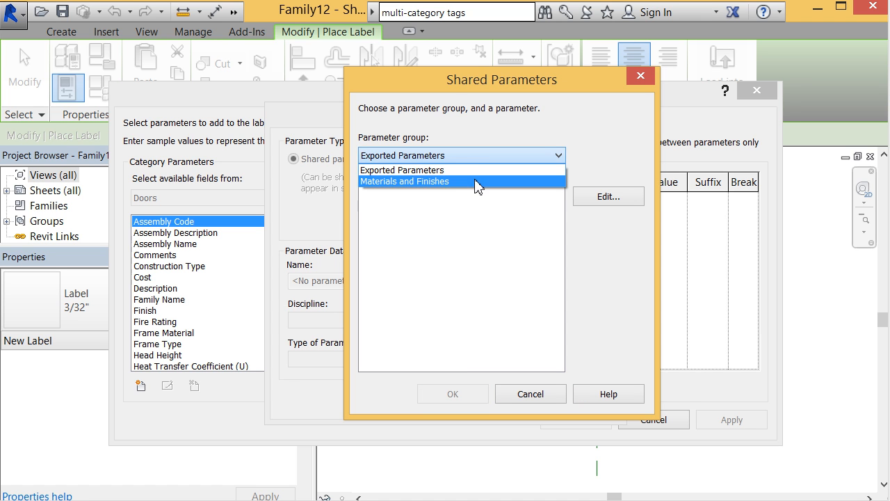
left_click(473, 180)
left_click(409, 216)
left_click(436, 401)
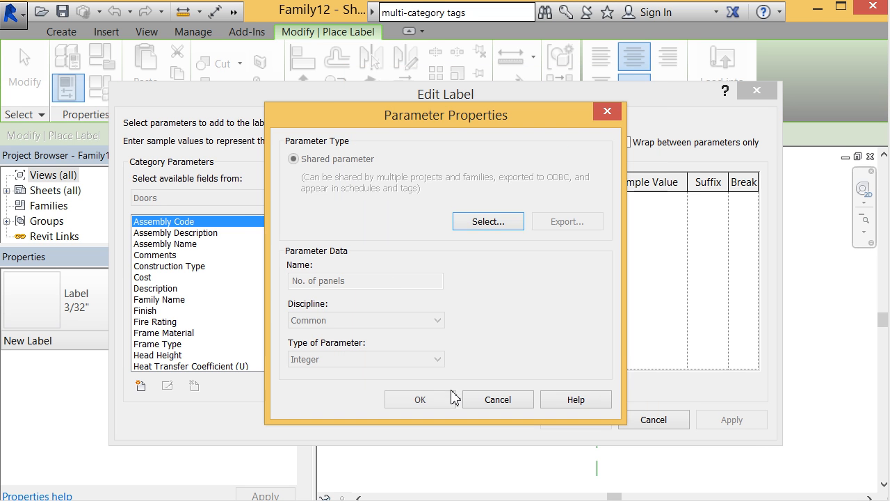
left_click(427, 399)
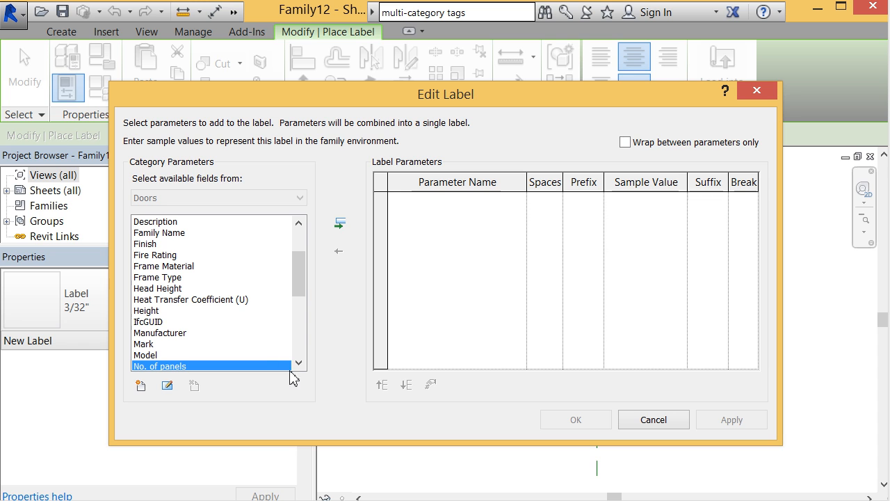
Step: Add the No. of panels parameter to the label and finish placing it
left_click(347, 230)
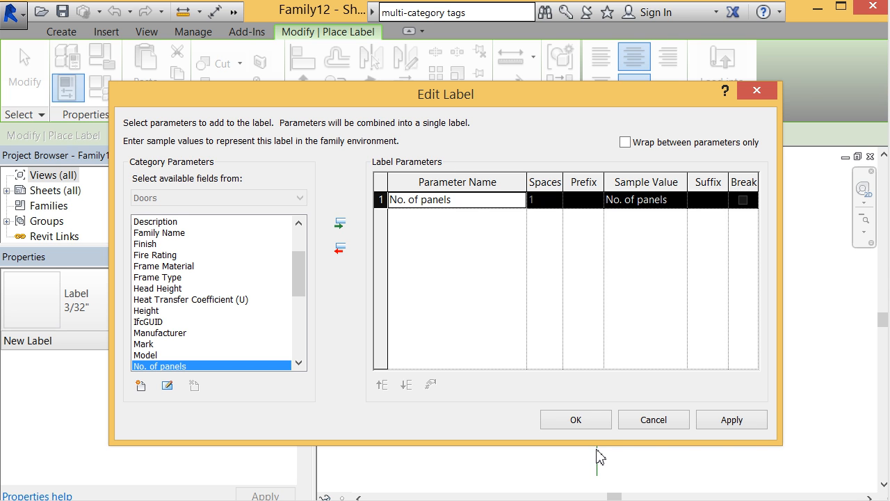
left_click(600, 423)
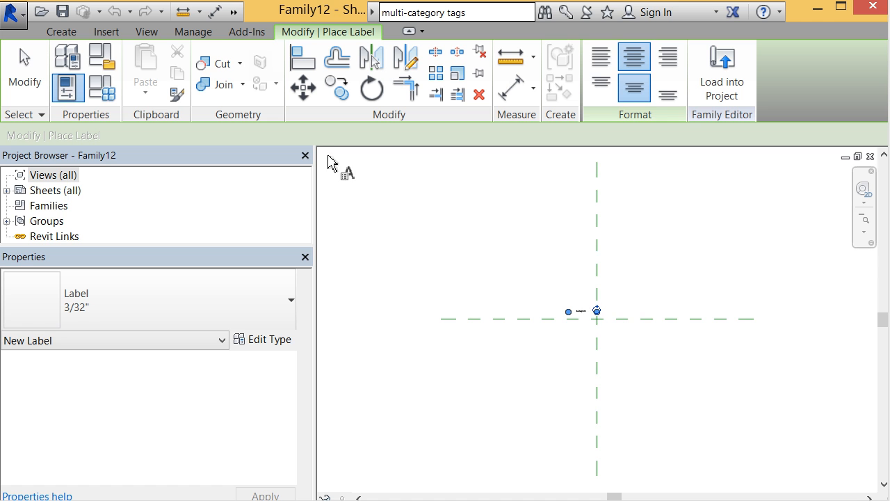
left_click(23, 70)
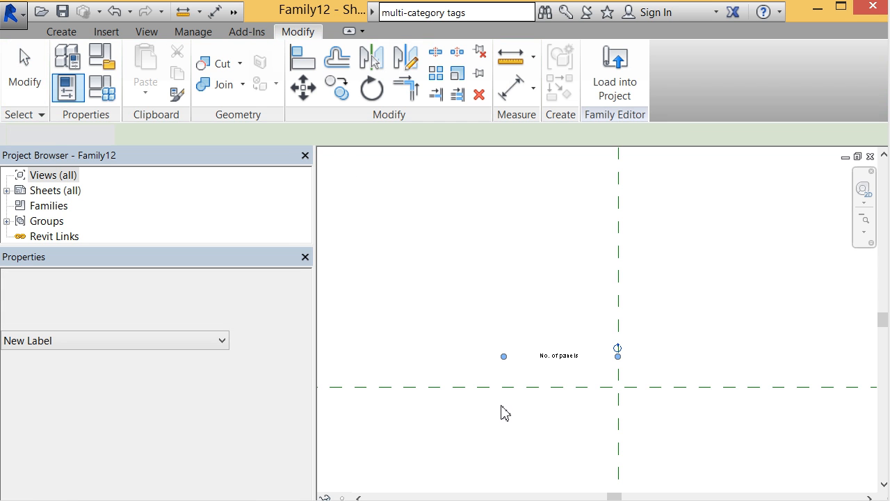
Step: Set the sample value of the No. of panels label to 4
scroll(578, 417, "up", 3)
left_click(544, 285)
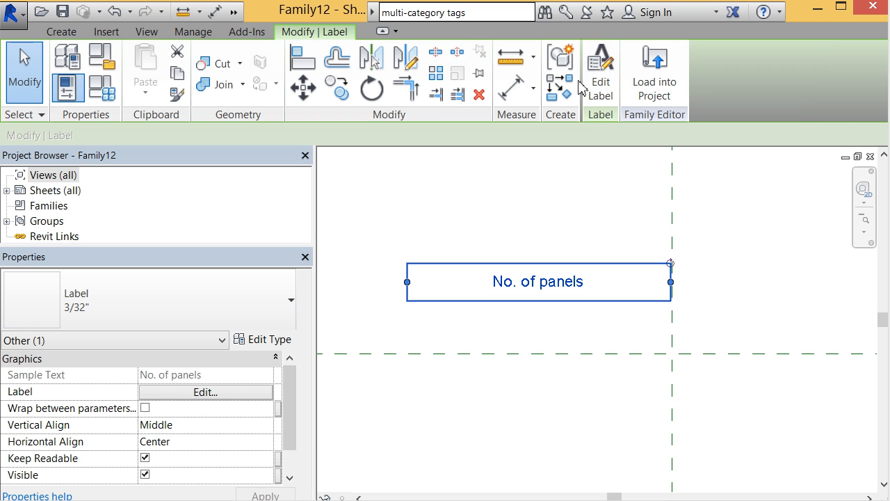
left_click(600, 78)
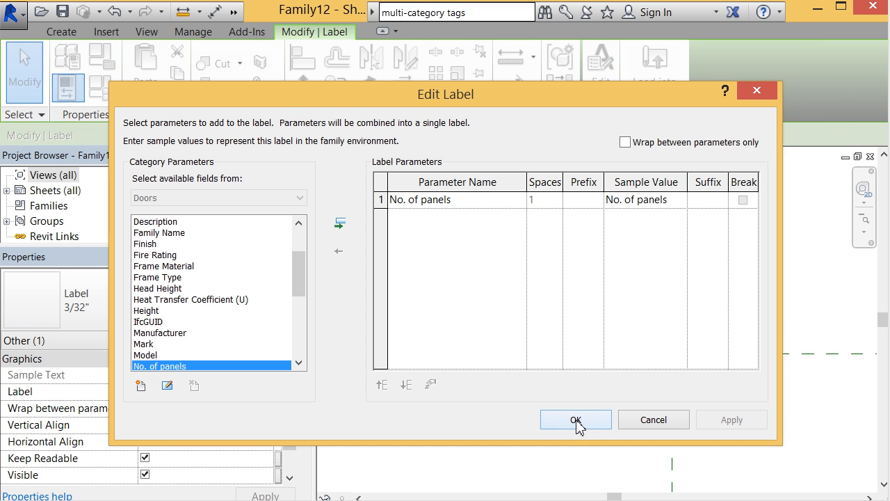
left_click(685, 203)
type("4")
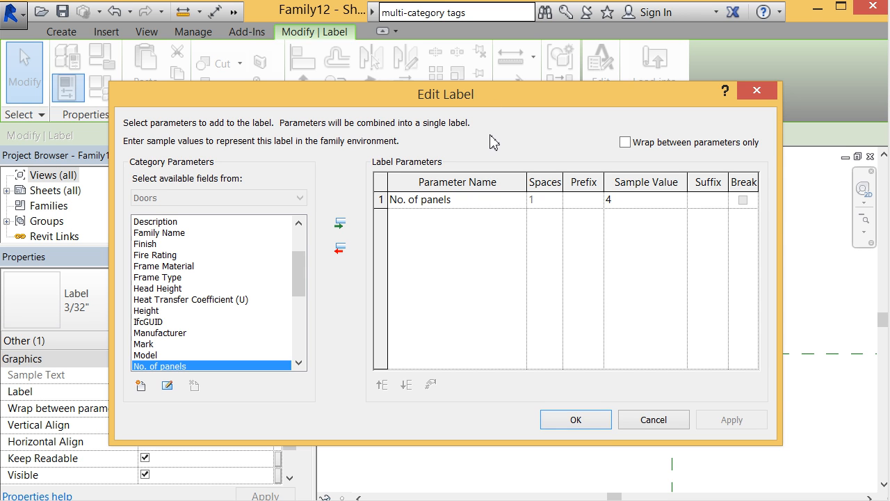
left_click(598, 427)
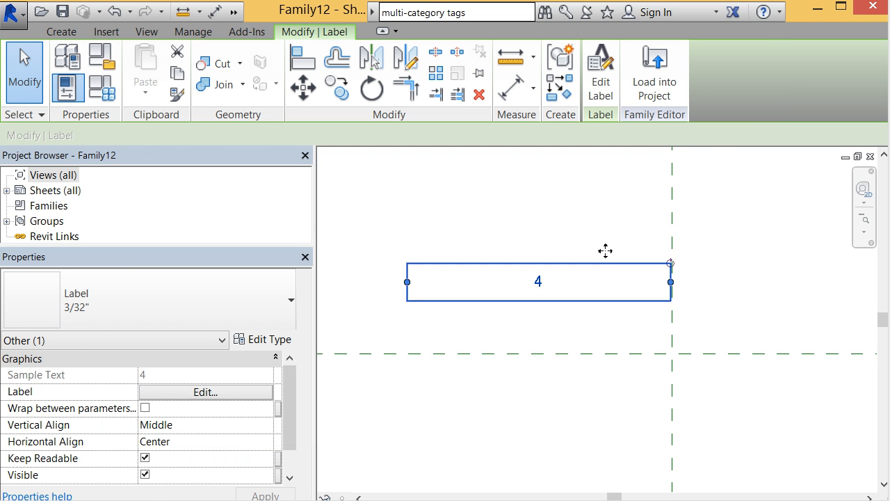
left_click(605, 252)
Step: Narrow the label's text box and move it so the number is centred on the reference plane intersection
left_click(548, 307)
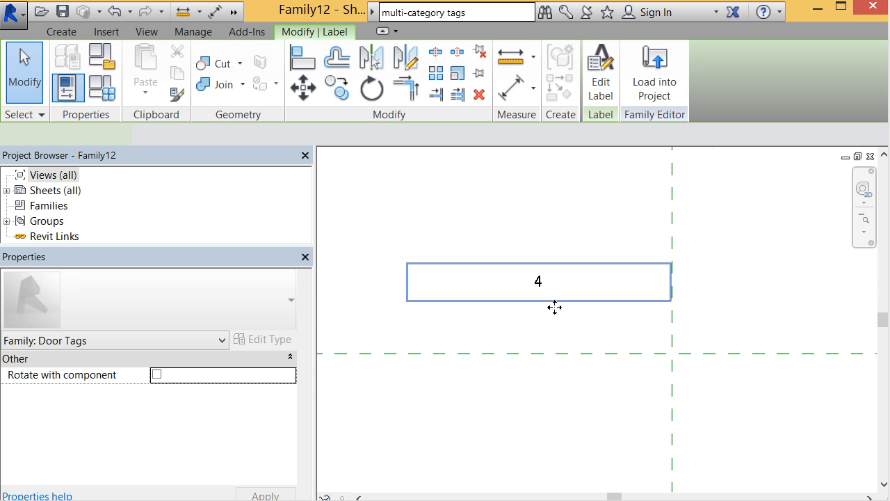
left_click_drag(638, 358, 679, 337, "ctrl")
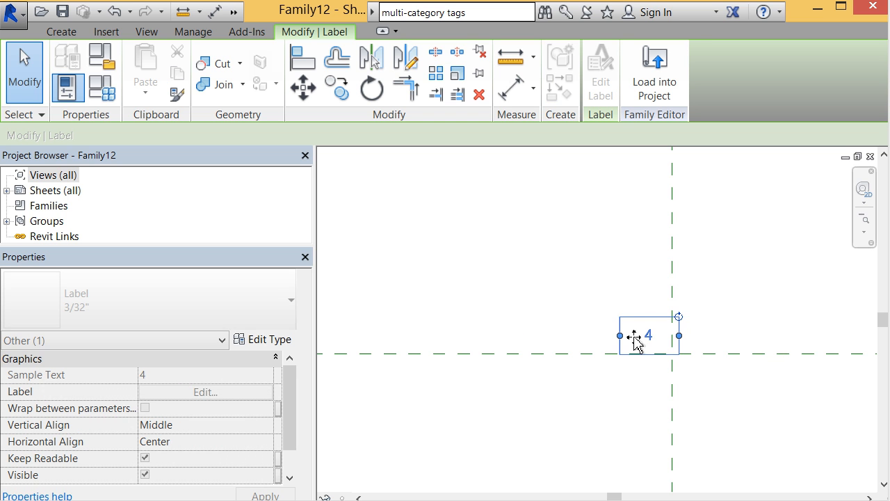
left_click_drag(664, 337, 682, 342)
left_click(727, 299)
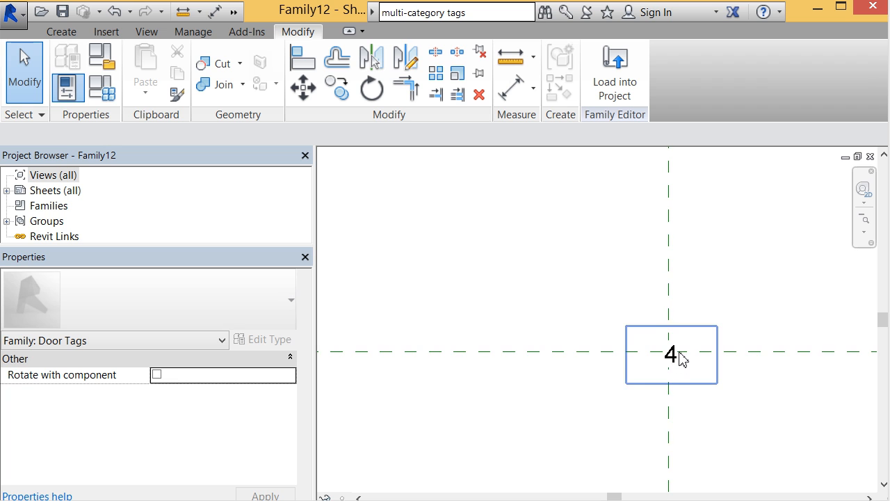
Step: Draw a circle of about 17/128" radius around the label, centred on the reference plane intersection
scroll(678, 360, "up", 4)
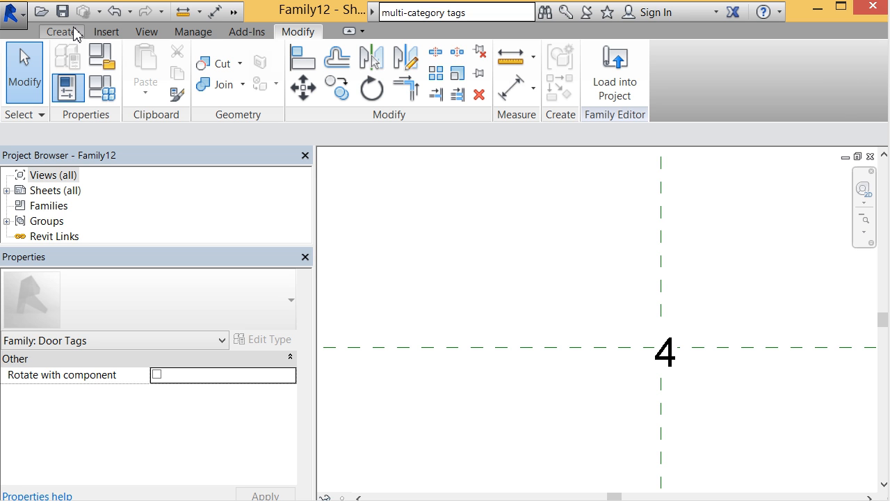
left_click(75, 33)
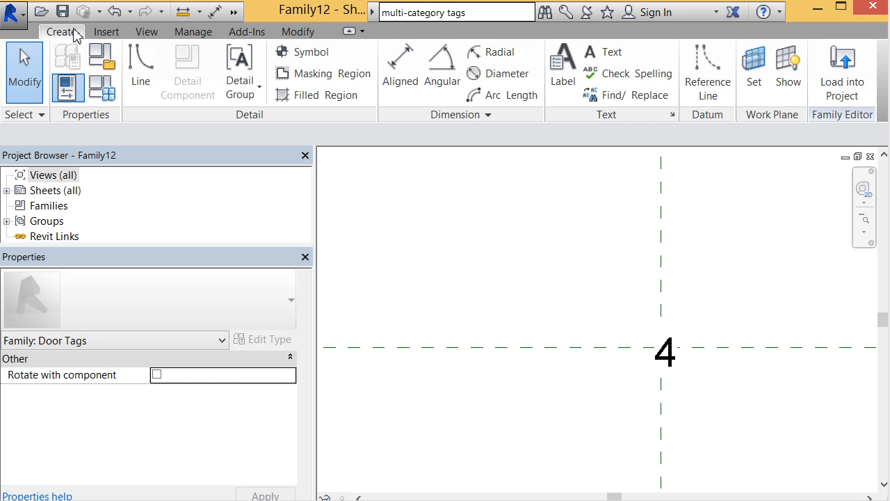
left_click(155, 83)
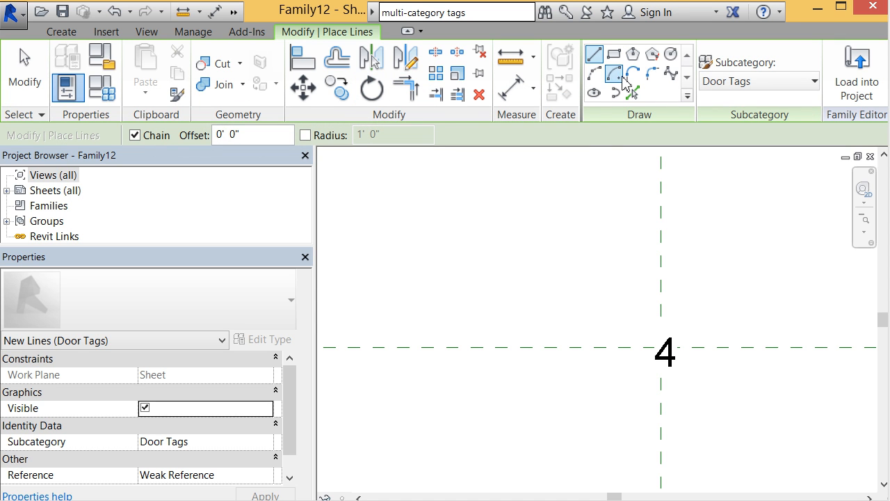
left_click(671, 54)
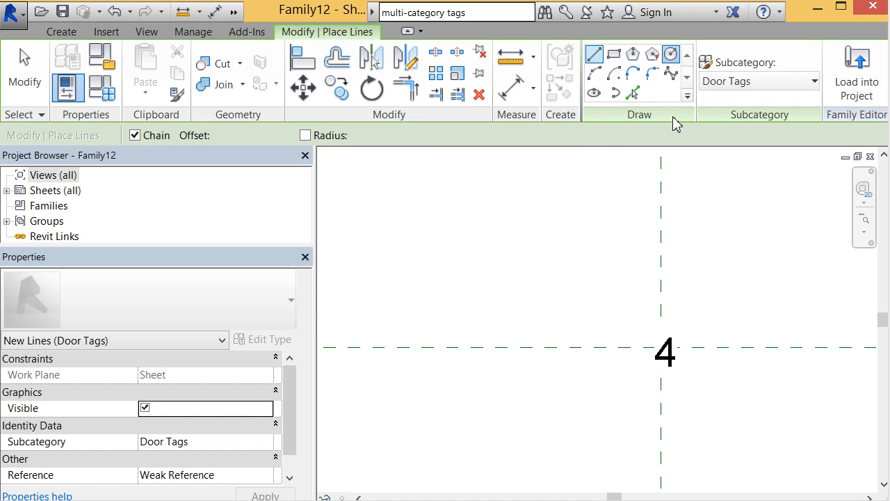
left_click(660, 346)
left_click(698, 376)
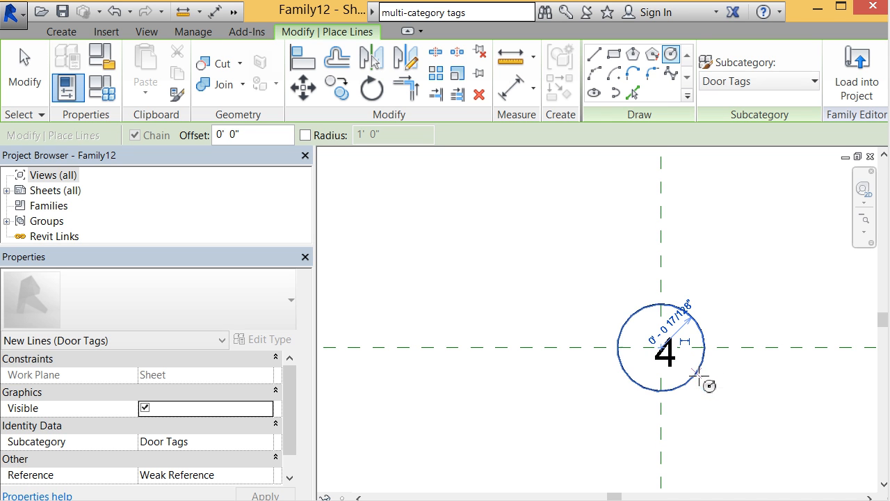
left_click(23, 69)
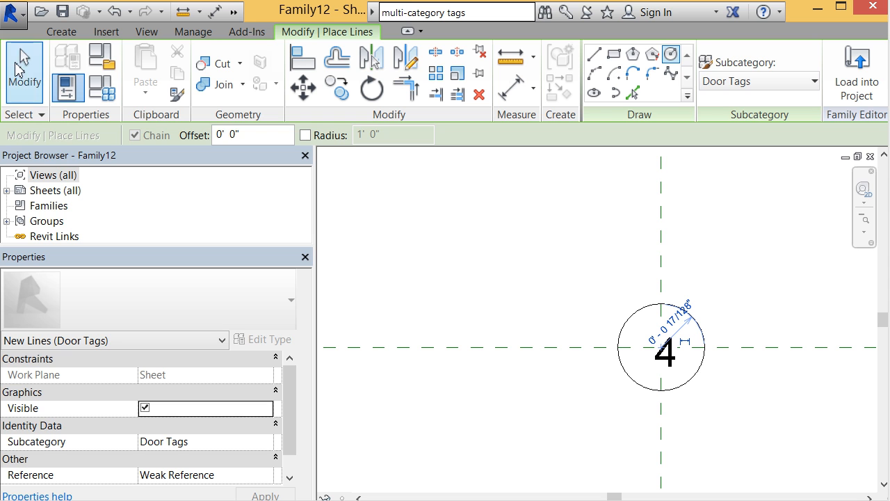
Step: Nudge the No. of panels label in small increments until the number sits centred inside the circle, and deselect it
left_click(673, 363)
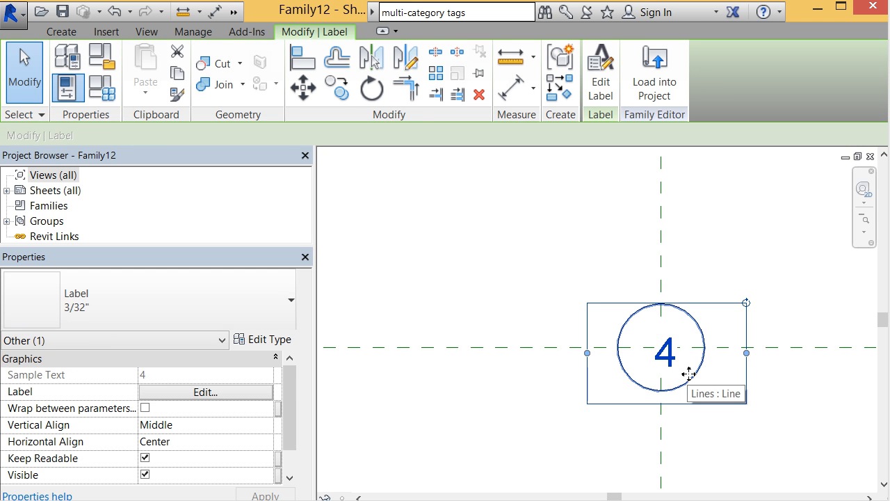
key("Left")
key("Left")
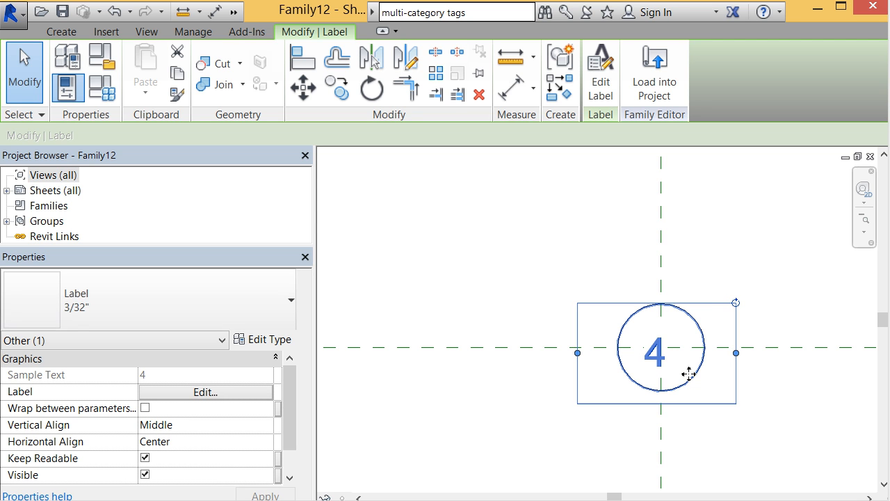
key("Right")
key("Up")
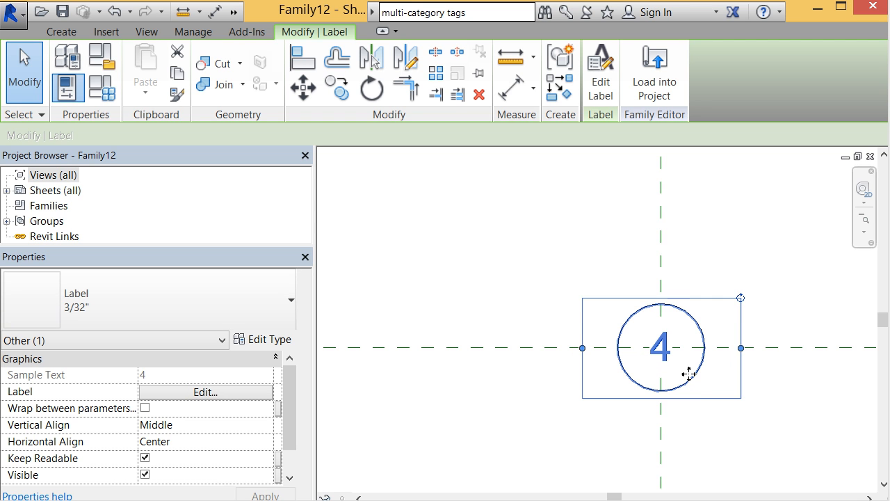
key("Up")
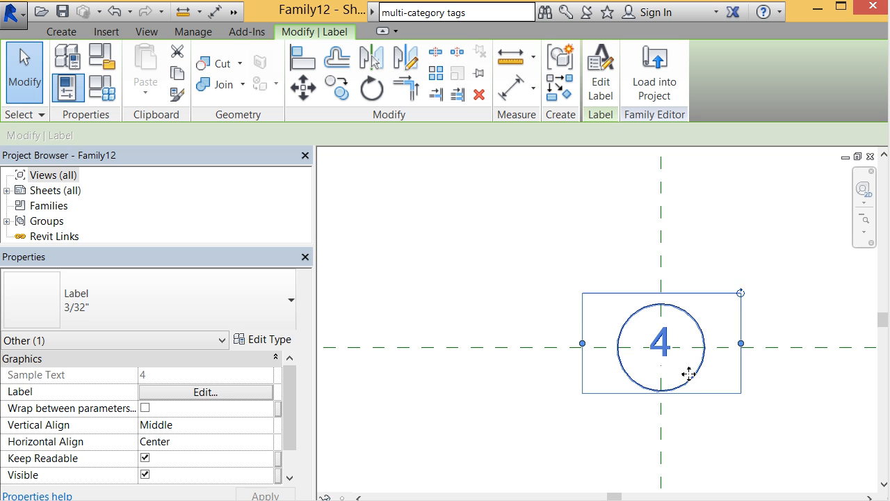
key("Left")
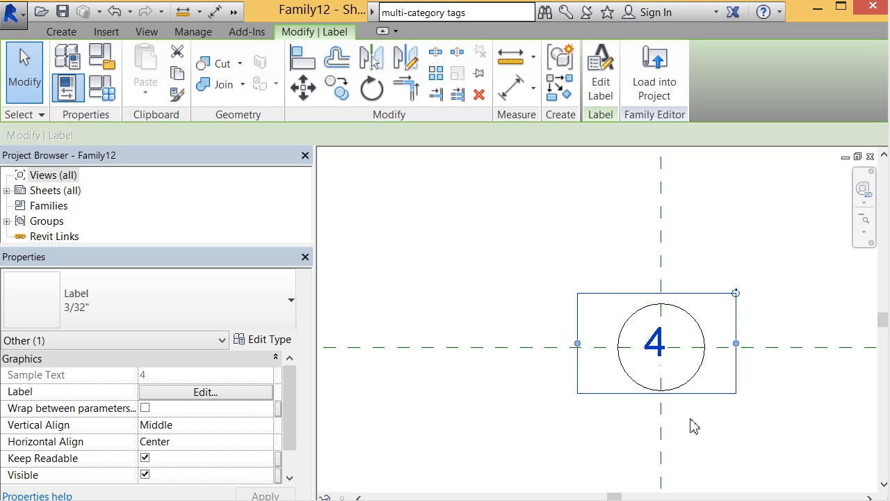
scroll(693, 424, "up", 3)
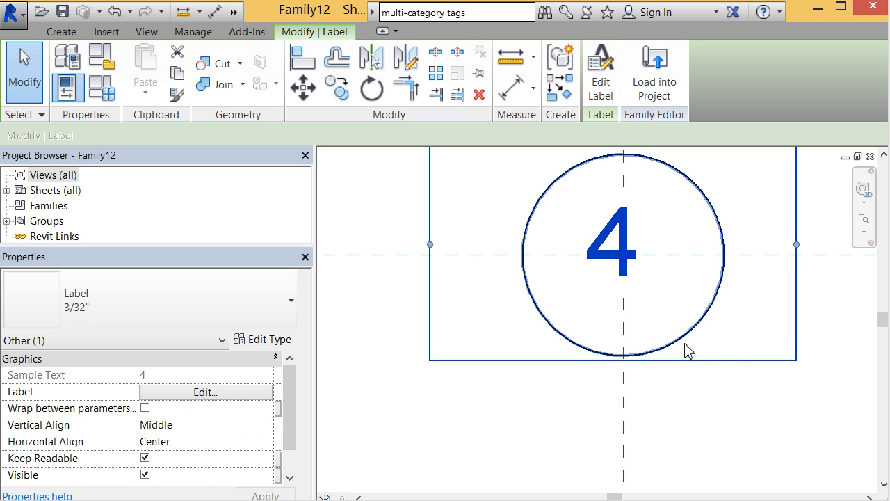
key("Right")
key("Right")
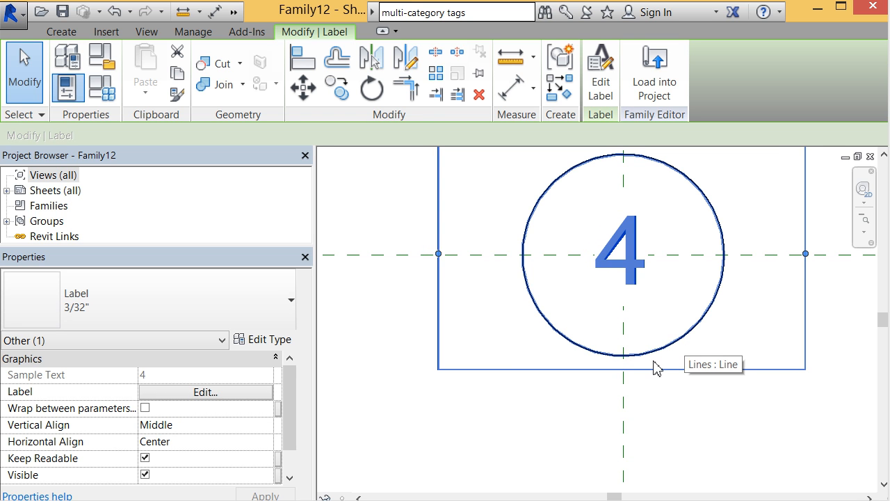
left_click(670, 400)
scroll(665, 402, "down", 2)
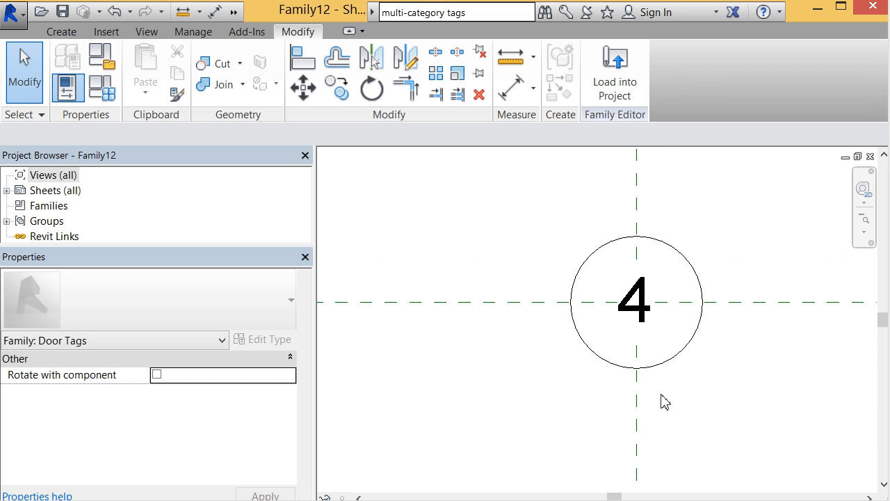
scroll(666, 402, "down", 2)
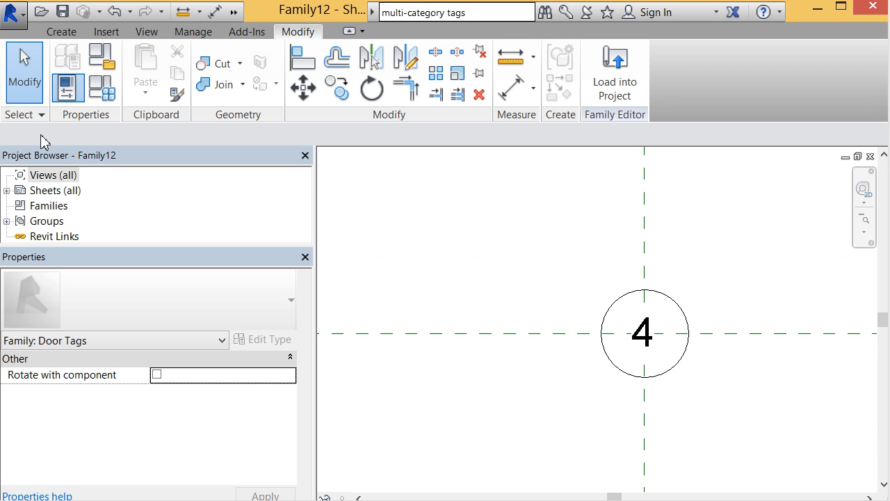
Step: Save the door tag as a family file named M_tag_panel in the NF_1 folder
left_click(13, 21)
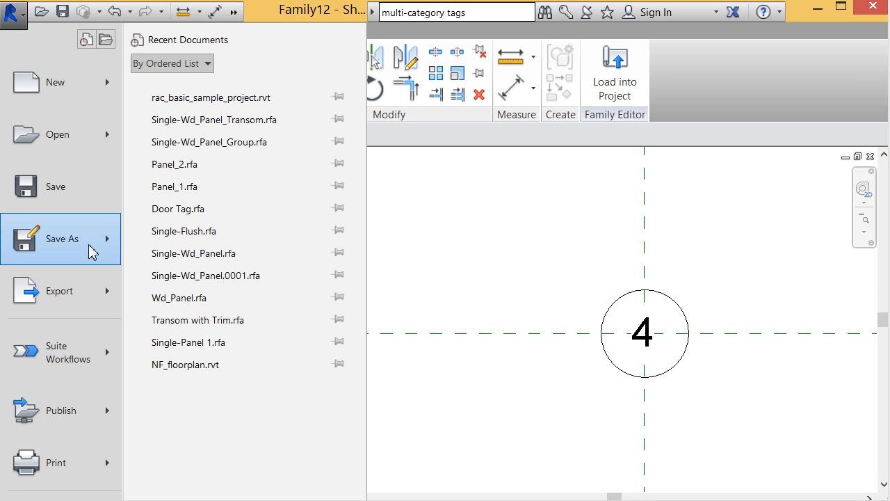
mouse_move(91, 251)
left_click(188, 170)
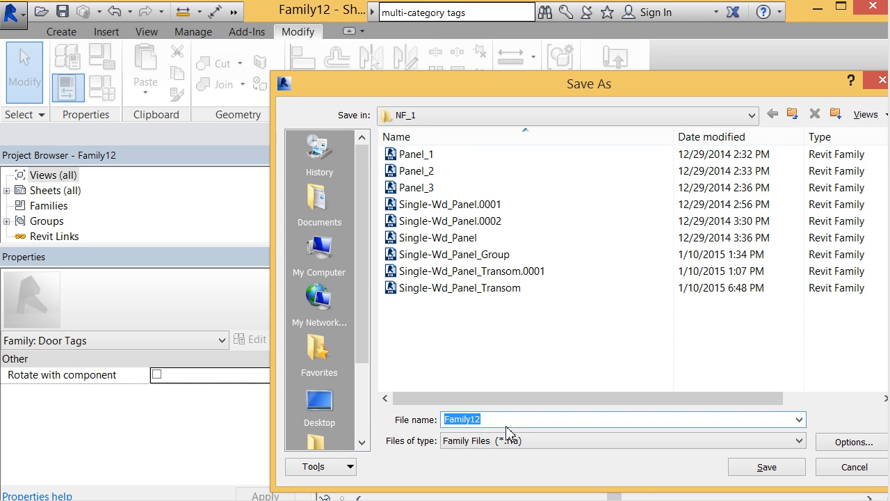
type("m_tAG")
key("BackSpace")
key("BackSpace")
key("BackSpace")
key("BackSpace")
key("BackSpace")
type("M_tag_panel")
left_click(775, 469)
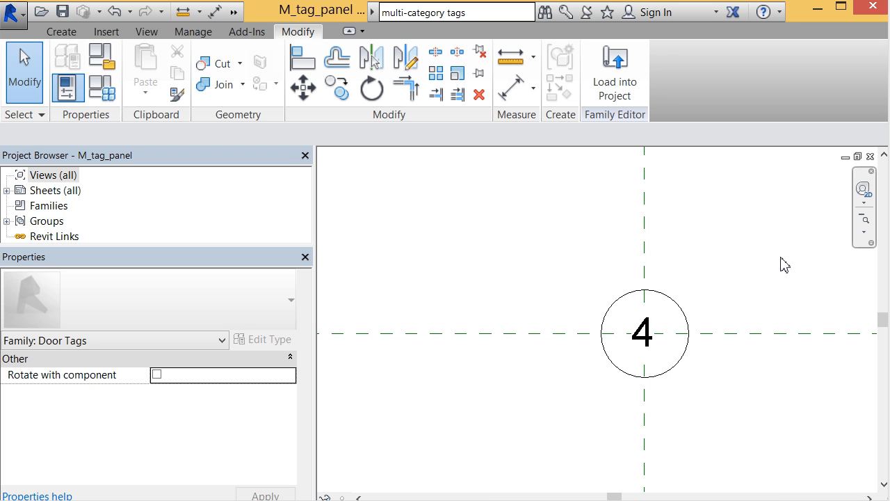
Step: Create a new annotation symbol family from the Multi-Category Tag template
left_click(11, 21)
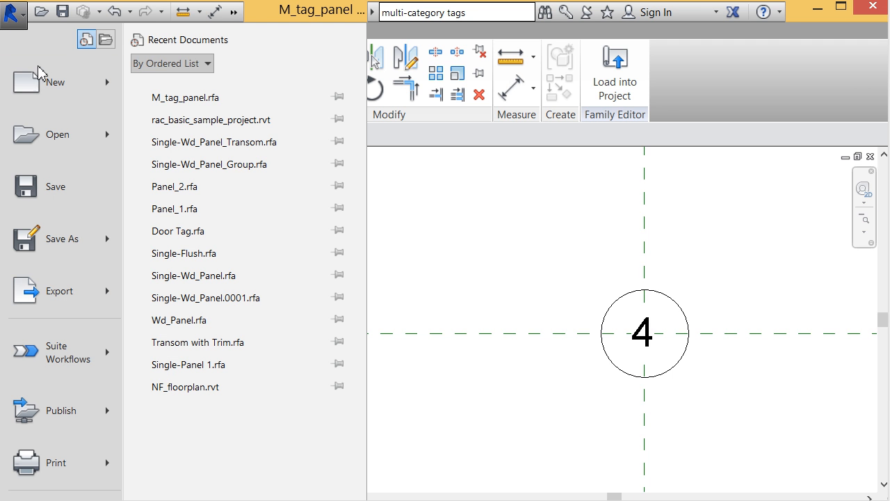
mouse_move(45, 75)
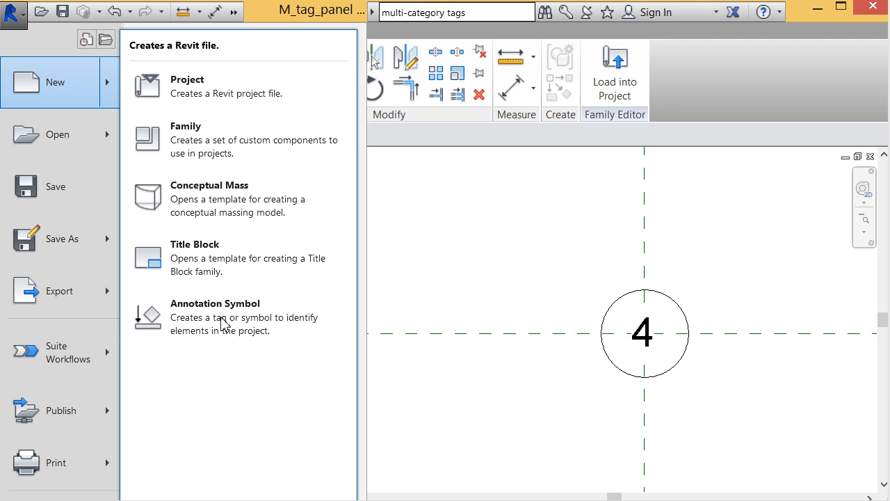
left_click(228, 326)
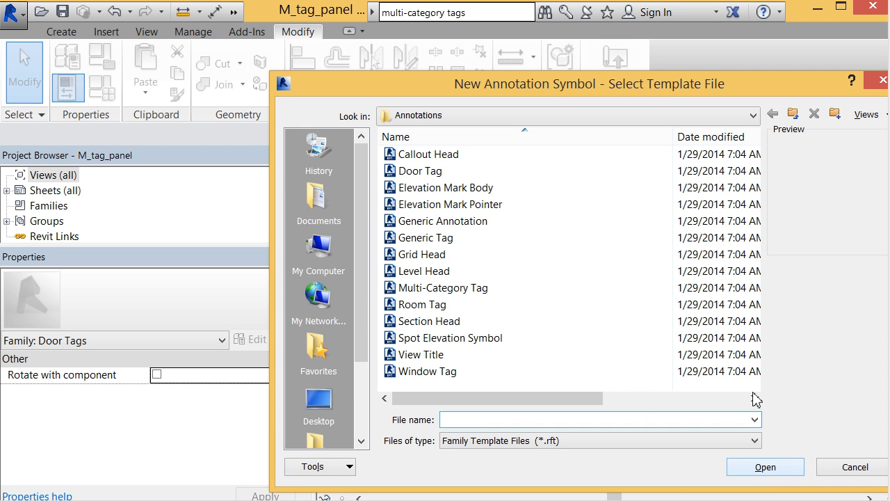
double_click(442, 288)
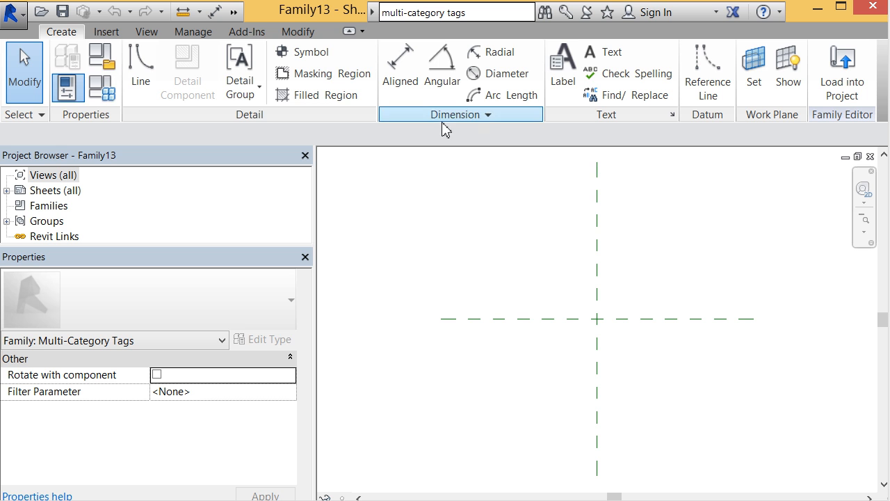
Step: Place a label near the reference plane intersection and add the Mark parameter to it with the sample value 001
left_click(567, 91)
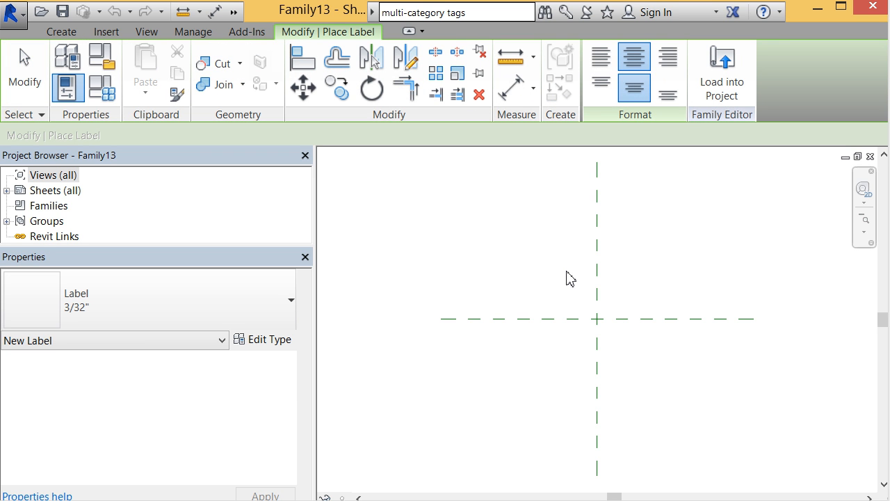
left_click(581, 308)
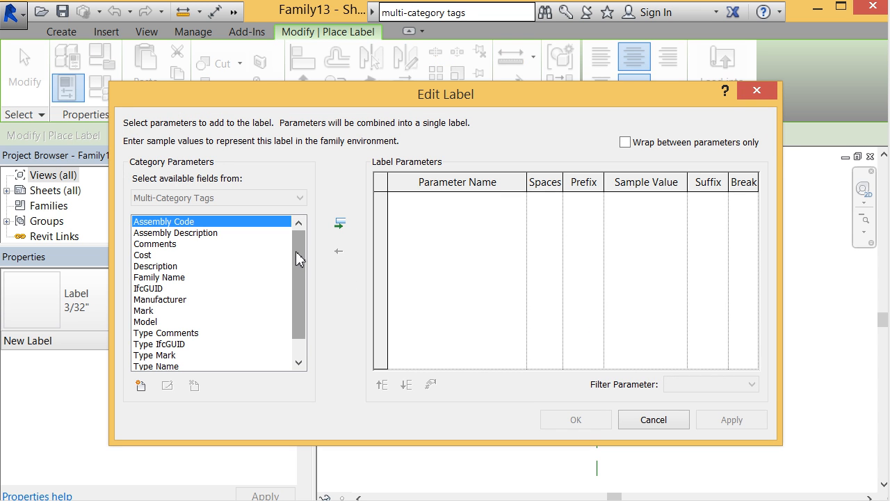
left_click_drag(304, 314, 174, 304)
left_click(153, 291)
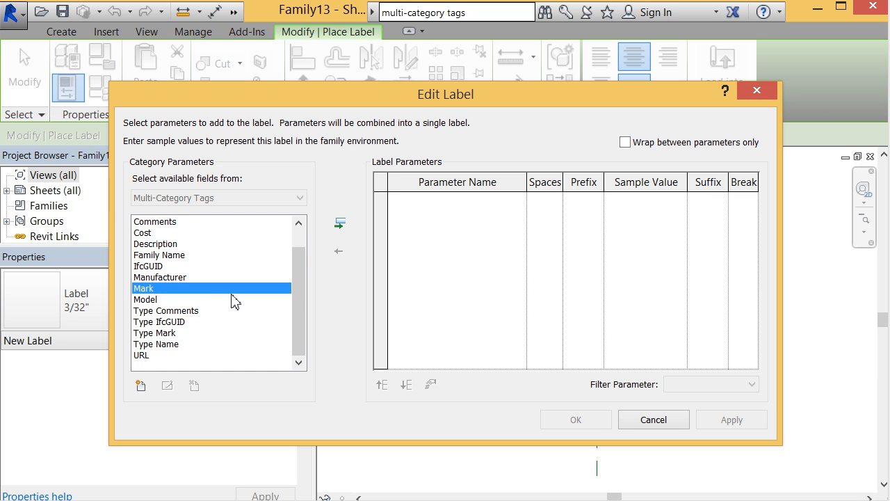
left_click(340, 223)
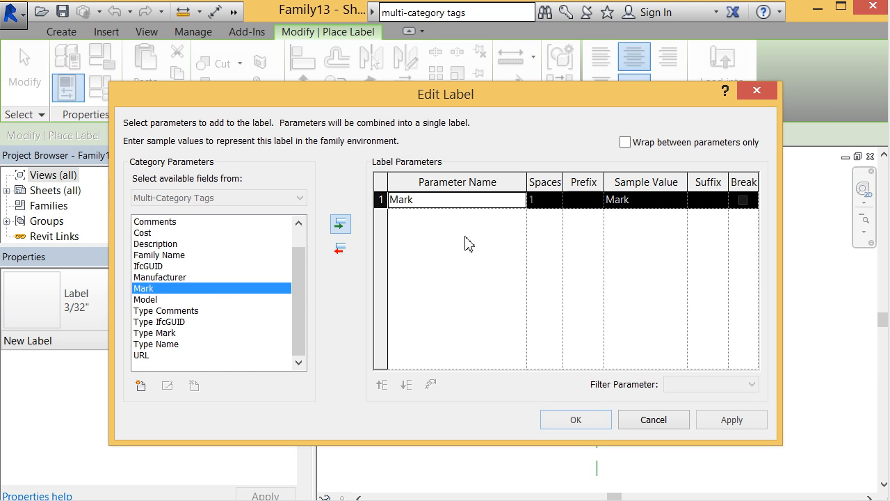
left_click(652, 202)
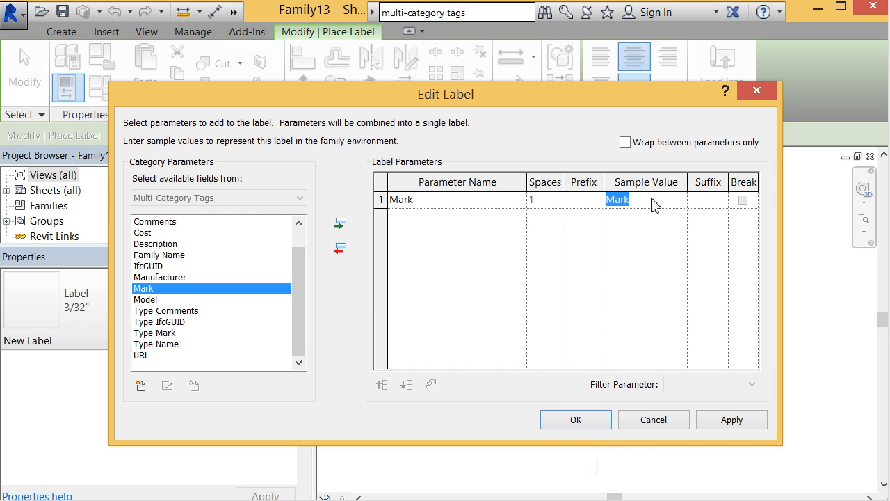
type("001")
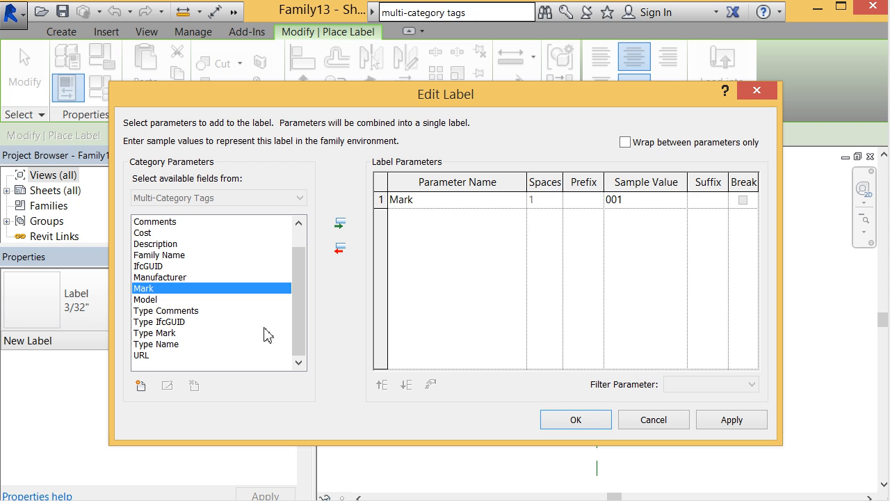
Step: Load the shared parameter No. of panels from the Materials and Finishes group and add it to the label below Mark
left_click(140, 385)
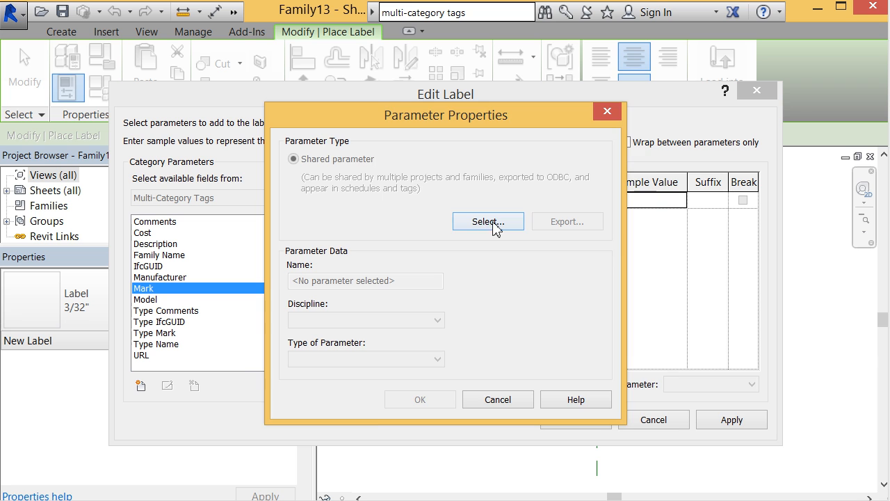
left_click(488, 223)
left_click(536, 156)
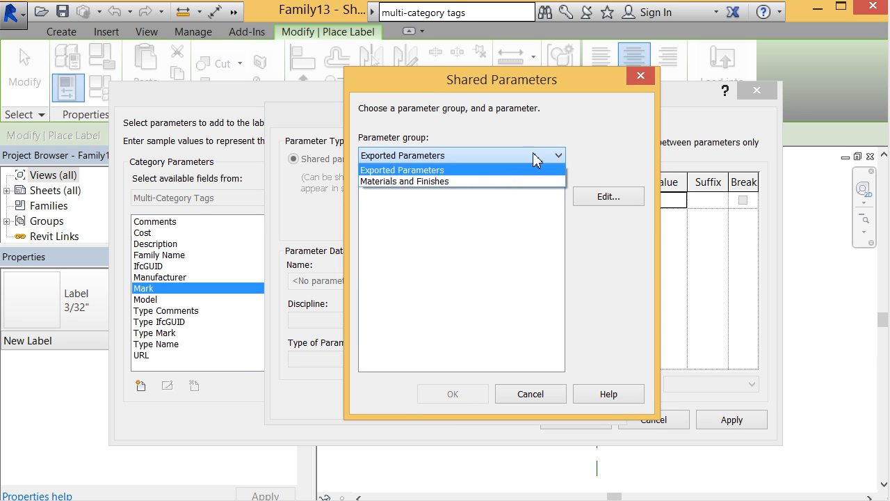
left_click(506, 180)
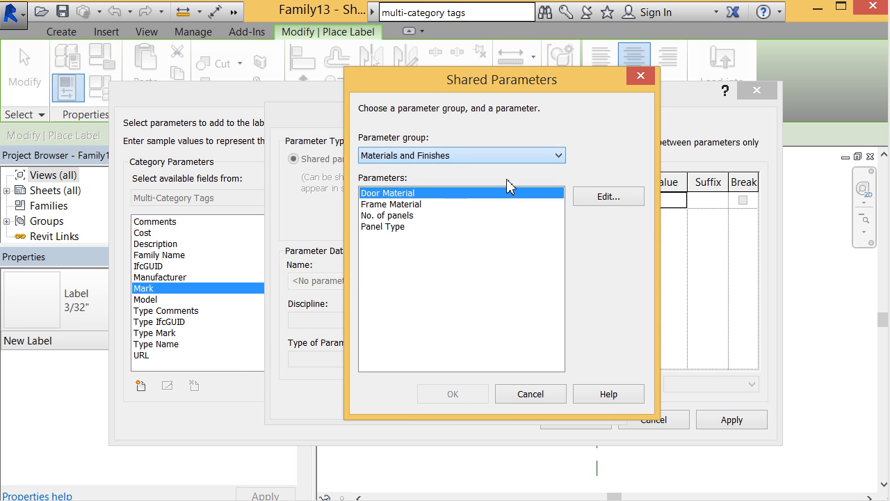
left_click(453, 216)
left_click(449, 394)
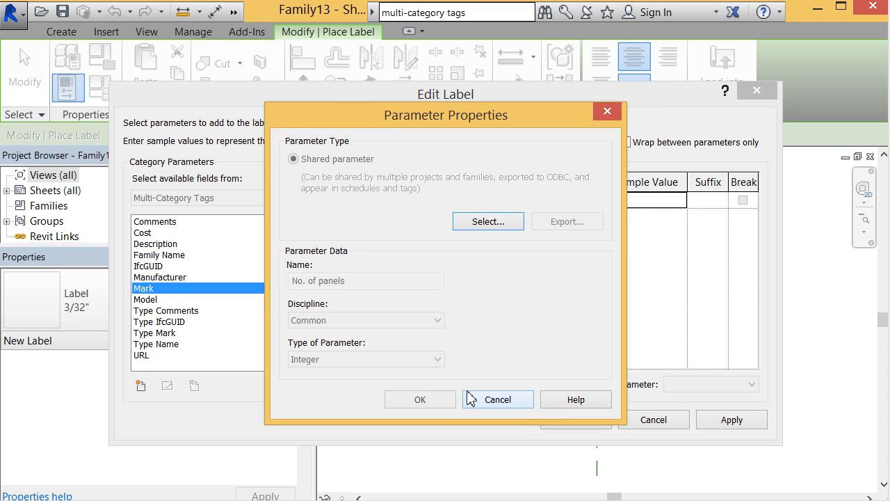
left_click(427, 404)
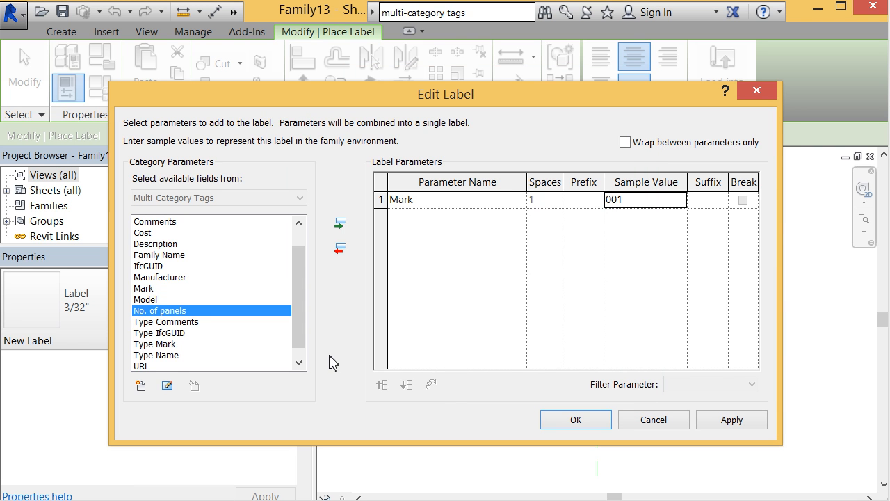
left_click(339, 223)
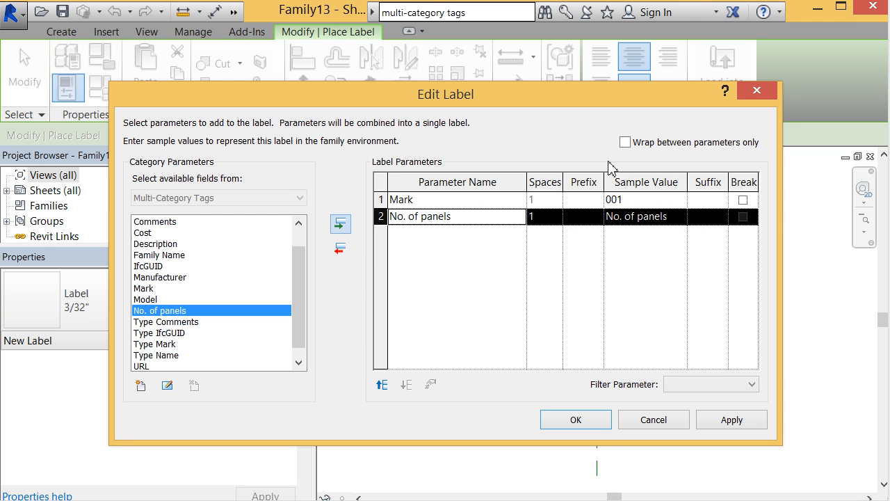
Step: Set the sample value of No. of panels to 4, accept the label and finish label placement
left_click(665, 218)
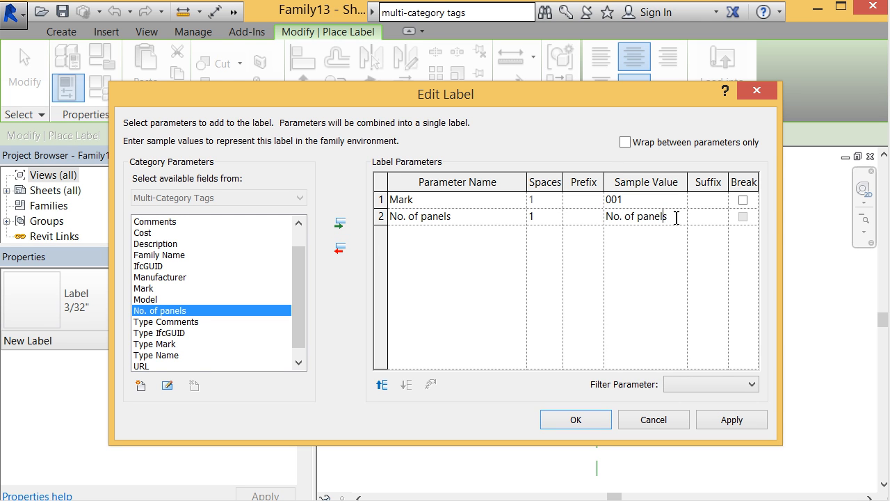
key("ctrl+a")
type("4")
left_click(719, 424)
left_click(596, 425)
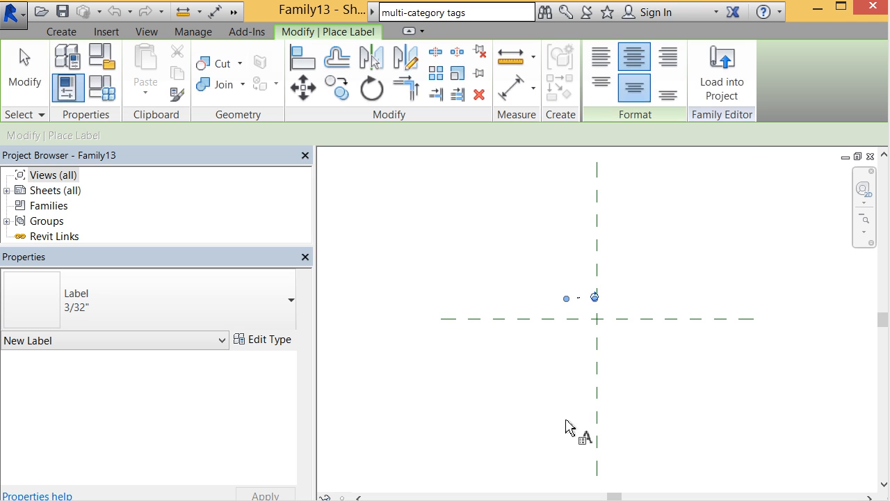
left_click(565, 298)
scroll(556, 292, "up", 4)
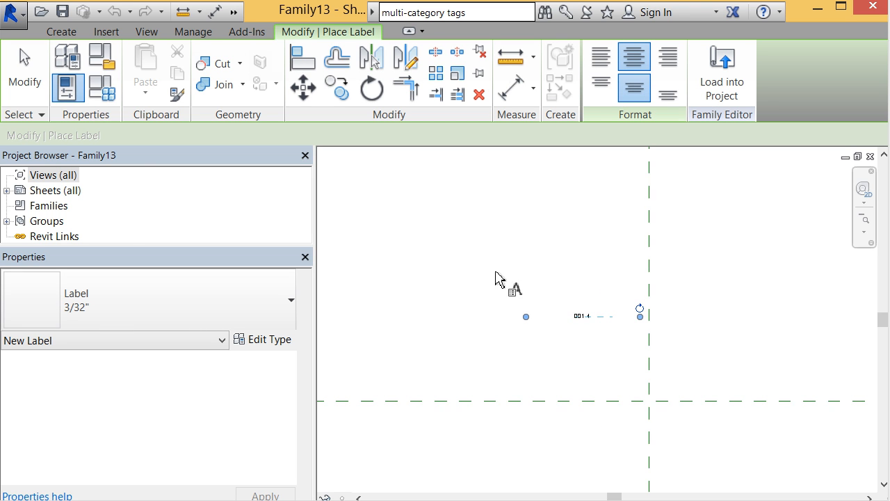
left_click(23, 60)
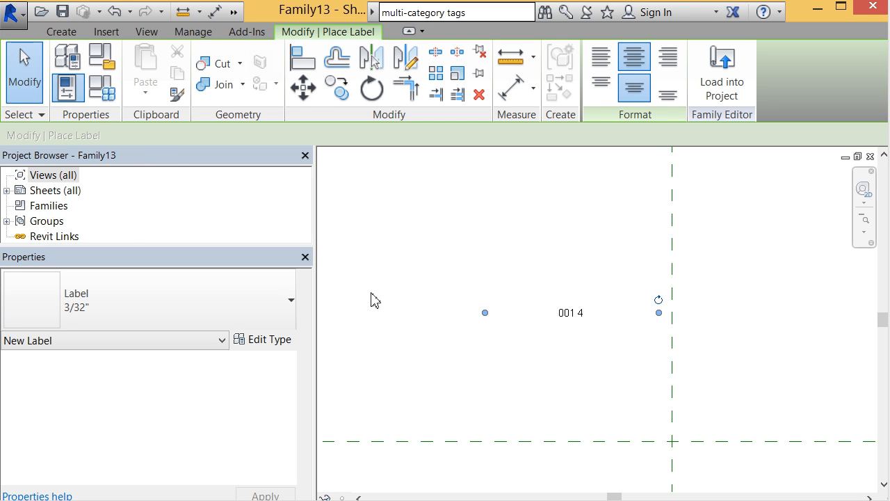
Step: Move the label onto the reference plane intersection and narrow its box so Mark and No. of panels stack on two lines
left_click(569, 316)
left_click_drag(571, 312, 675, 432)
scroll(674, 455, "up", 3)
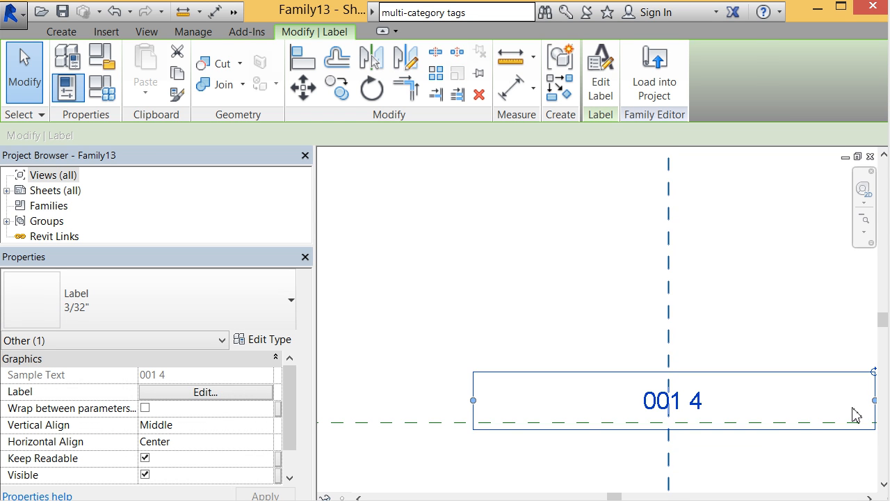
left_click_drag(875, 400, 717, 410)
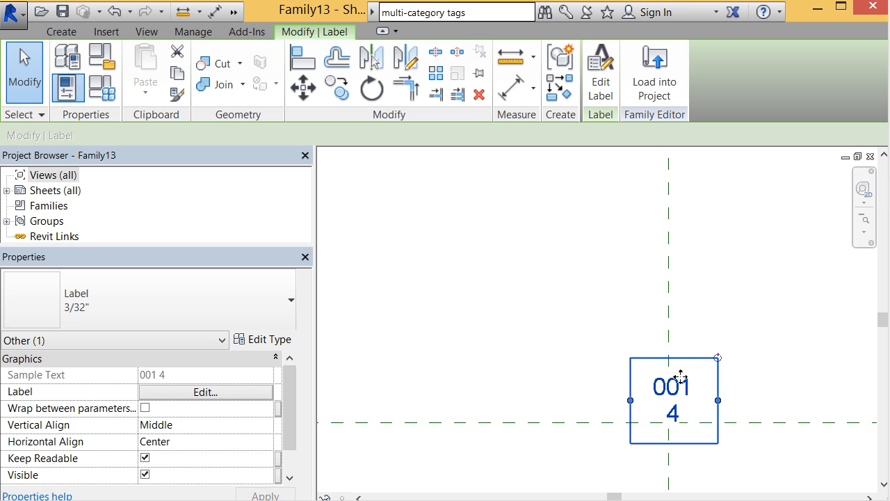
left_click_drag(678, 388, 687, 384)
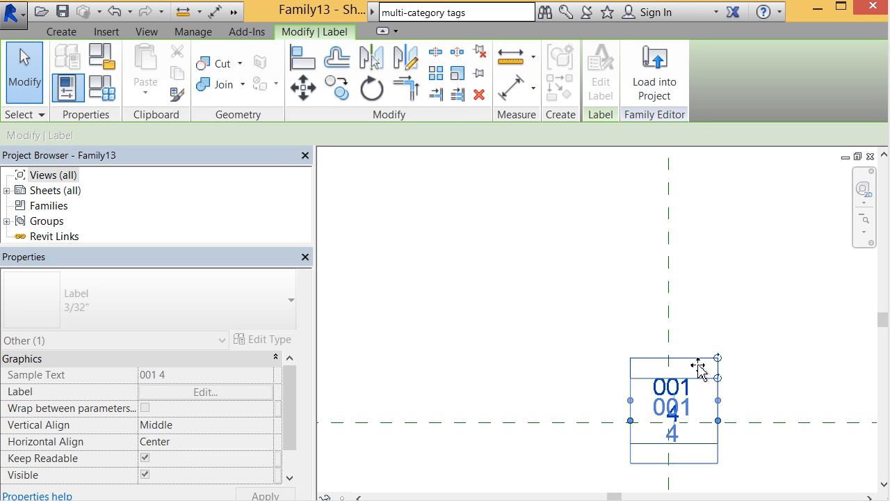
left_click(703, 322)
Step: Edit the label and reorder its parameters so No. of panels comes before Mark
left_click(687, 426)
left_click(616, 94)
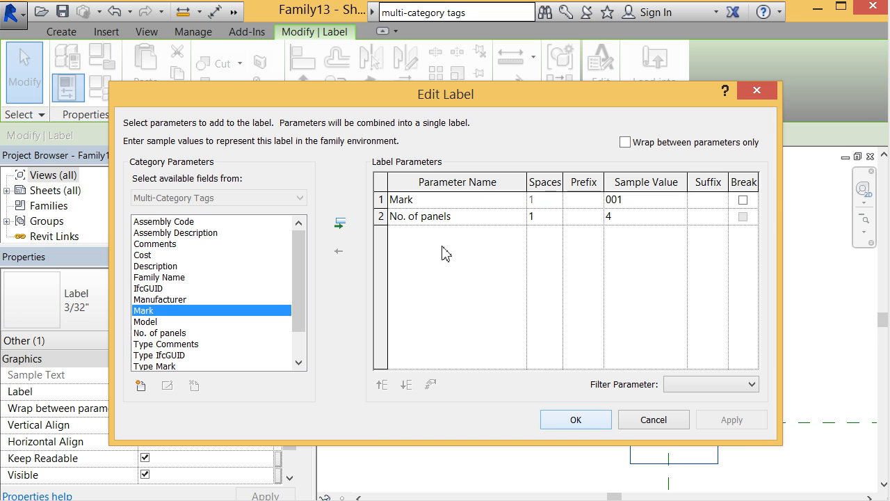
left_click(453, 216)
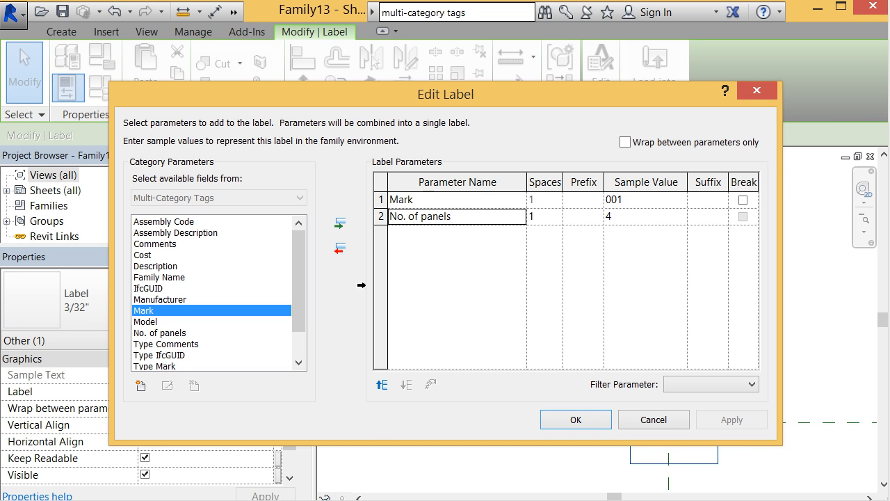
left_click(383, 385)
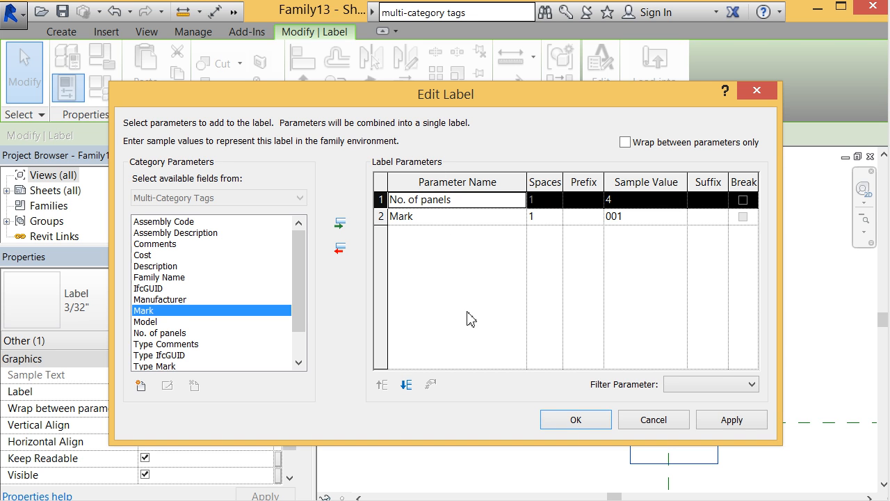
left_click(561, 420)
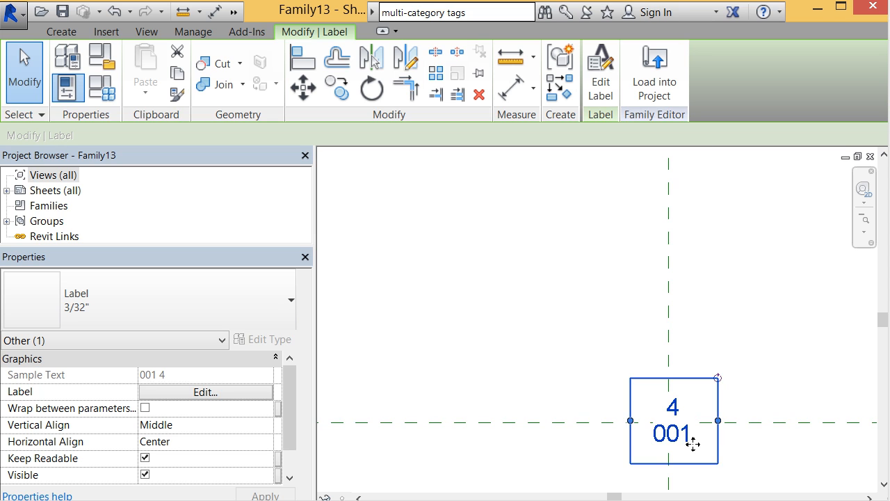
Step: Edit the label again to move No. of panels back below Mark, and deselect the label
left_click(600, 82)
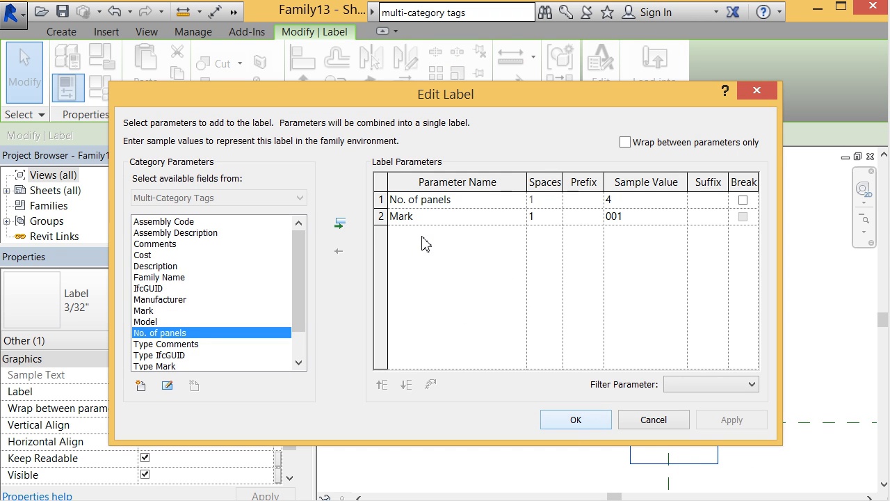
left_click(436, 207)
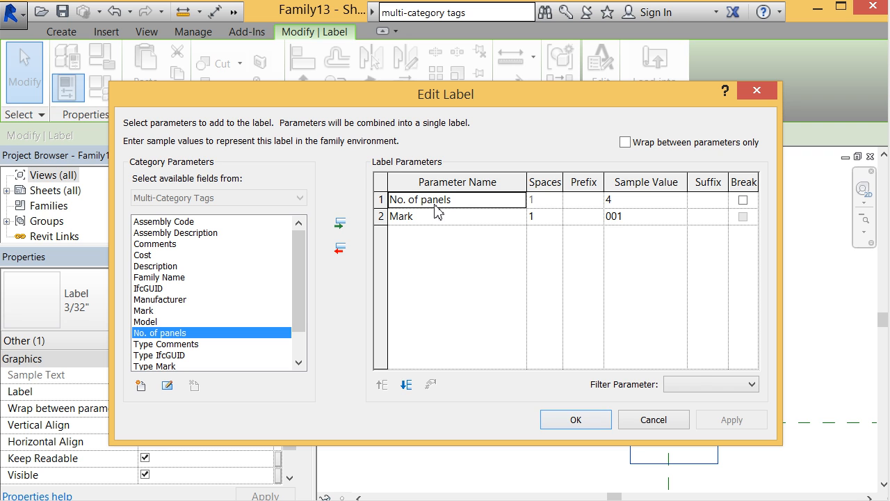
left_click(406, 385)
left_click(576, 420)
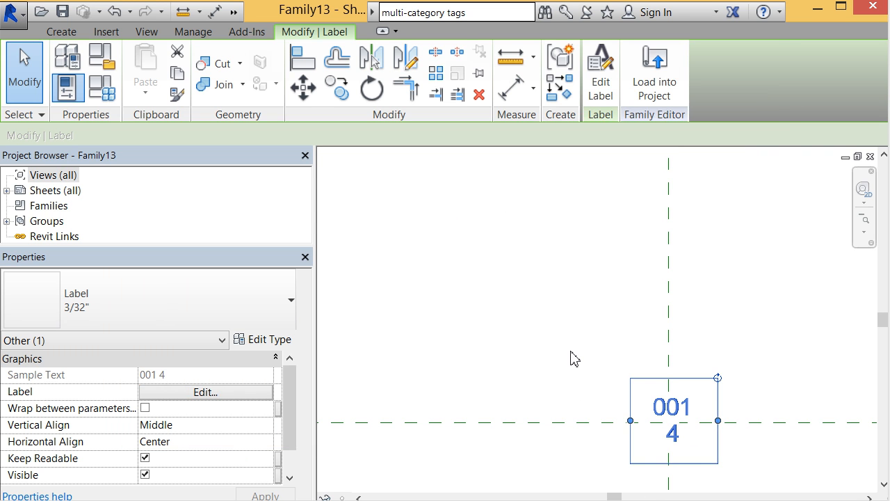
left_click(578, 360)
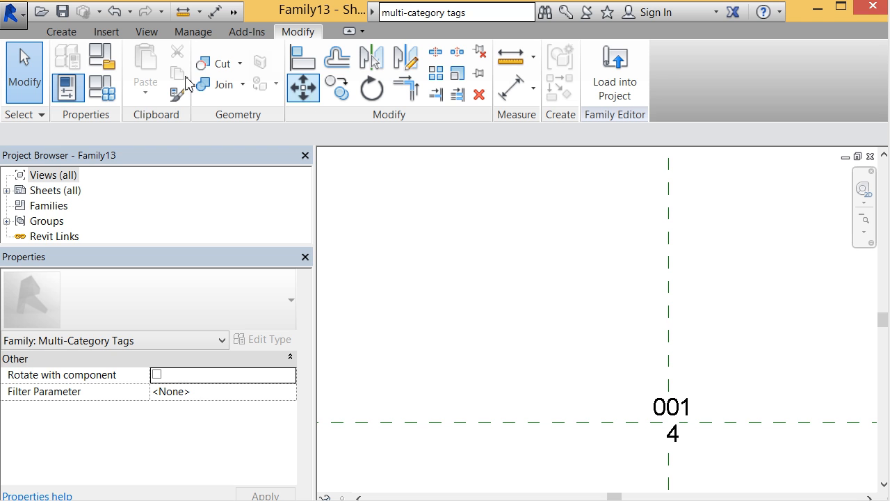
Step: Draw a six-sided inscribed polygon with a radius of about 1/4" around the label, centred on the reference plane intersection
left_click(61, 33)
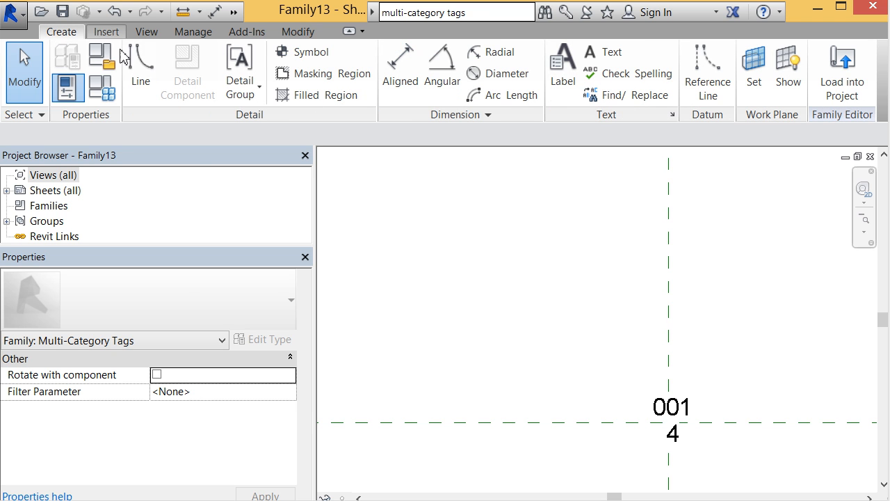
left_click(140, 70)
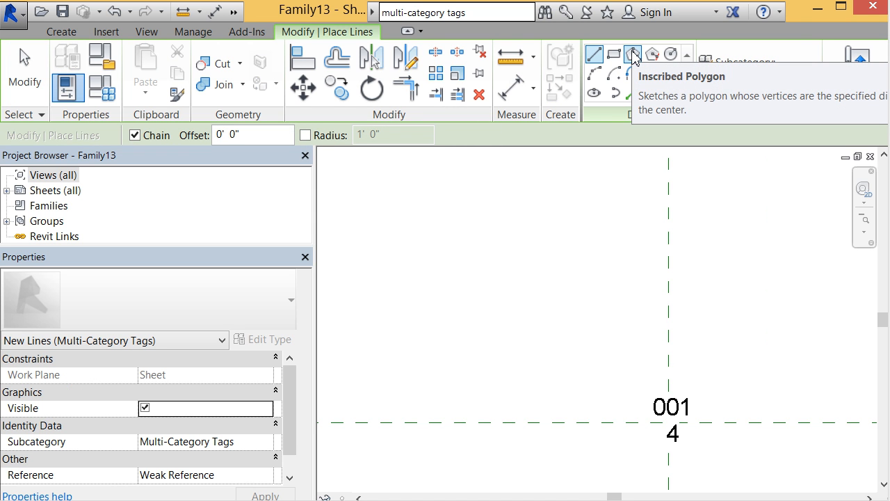
left_click(632, 55)
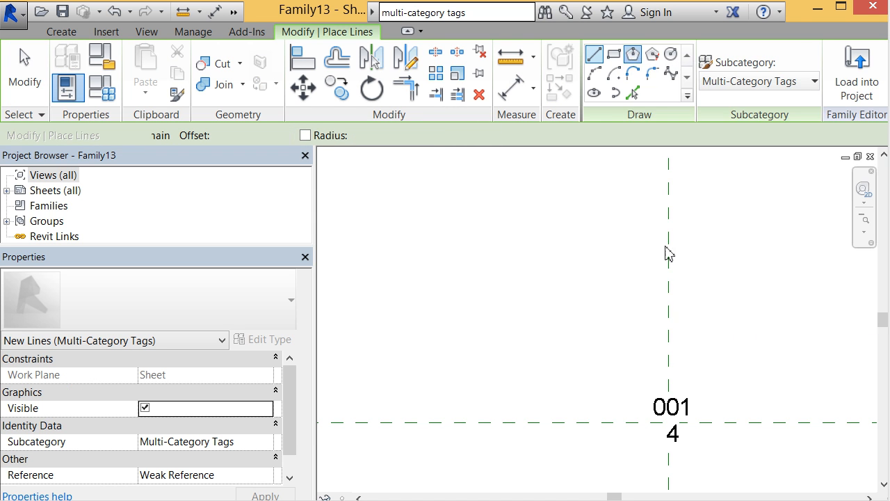
left_click(669, 422)
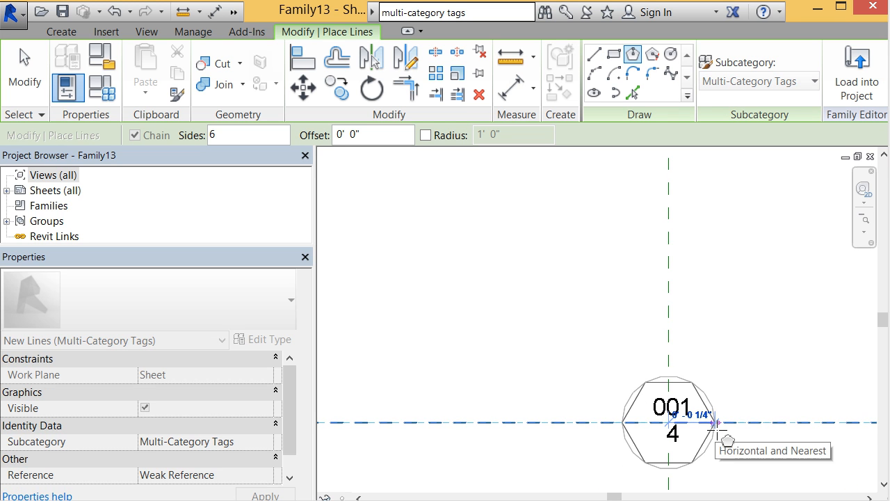
left_click(715, 422)
scroll(688, 466, "up", 5)
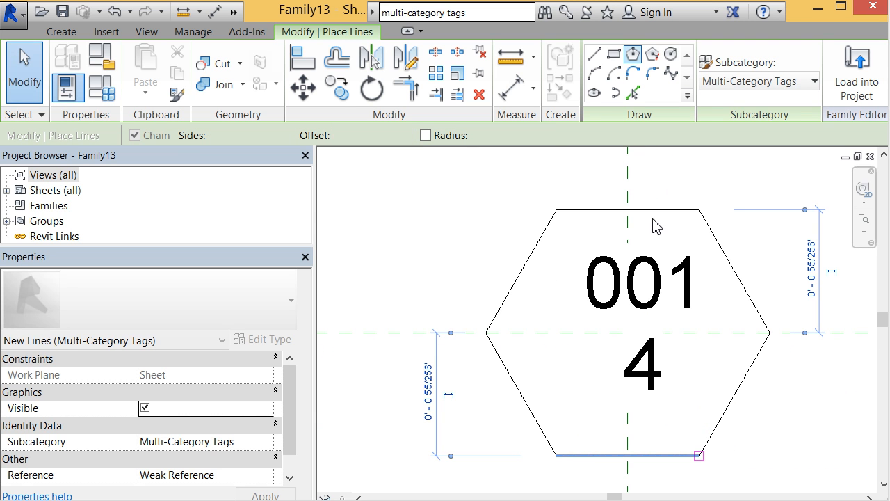
key("Escape")
key("Escape")
Step: Select the whole hexagon outline and nudge it slightly up and to the right around the label text
key("Tab")
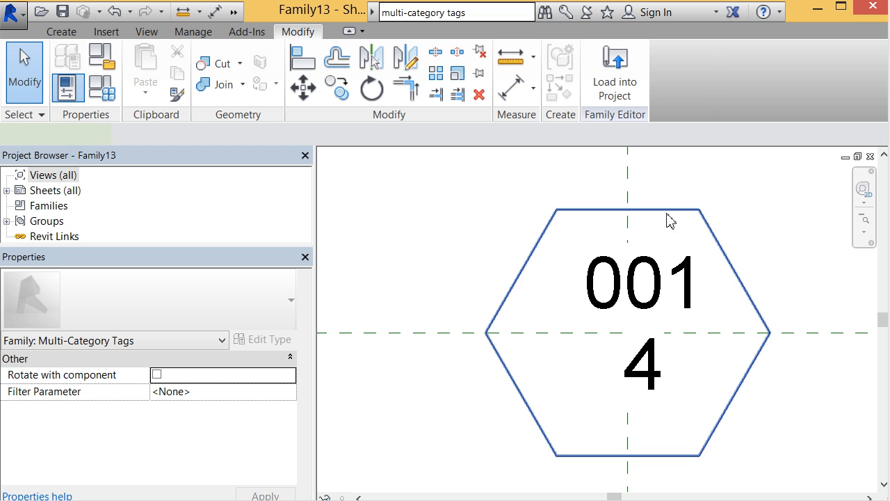
left_click(688, 313)
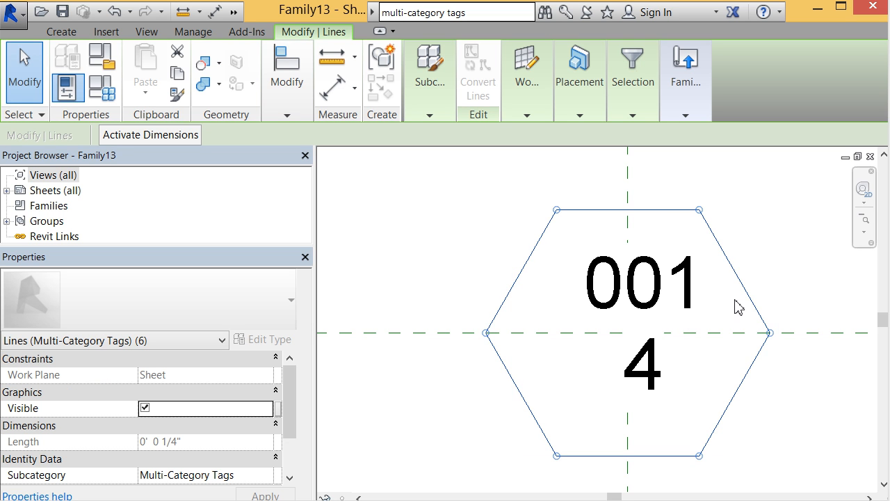
key("Right")
key("Up")
key("Up")
key("Up")
key("Left")
key("Left")
left_click(739, 308)
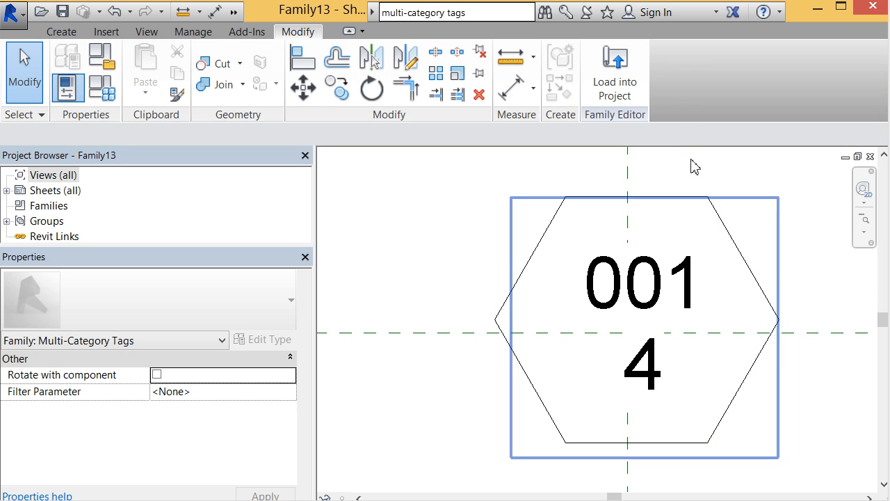
Step: Save the tag family as M_tag_door-panel in the NF_1 folder
left_click(14, 20)
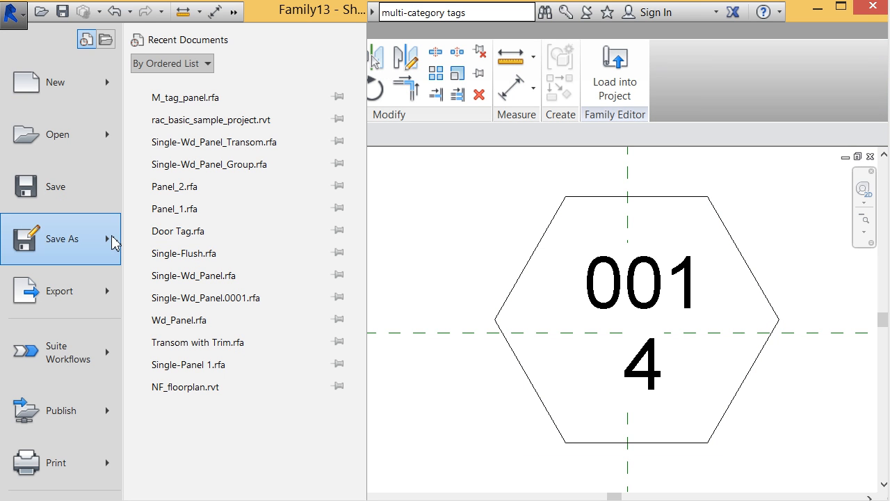
mouse_move(113, 242)
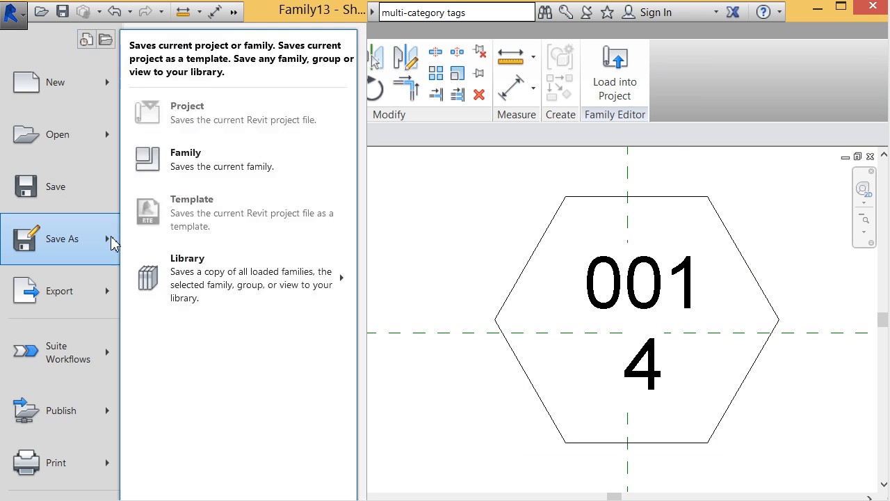
left_click(209, 165)
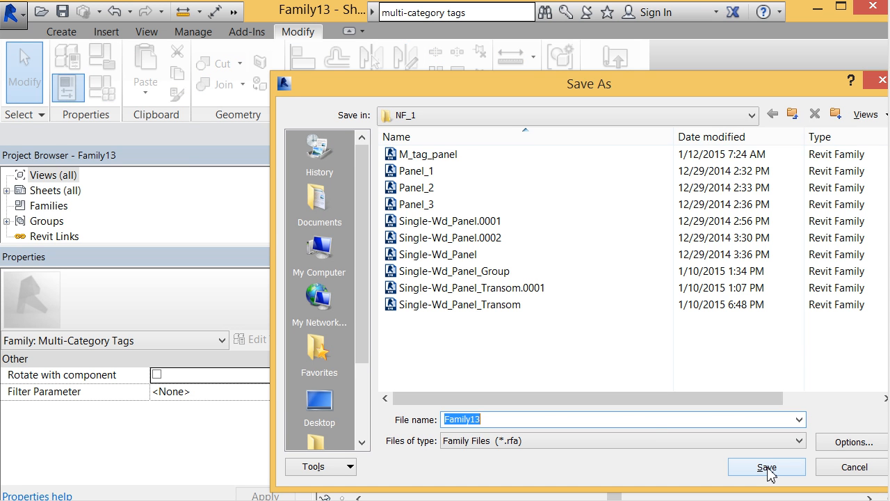
left_click(457, 157)
left_click(478, 421)
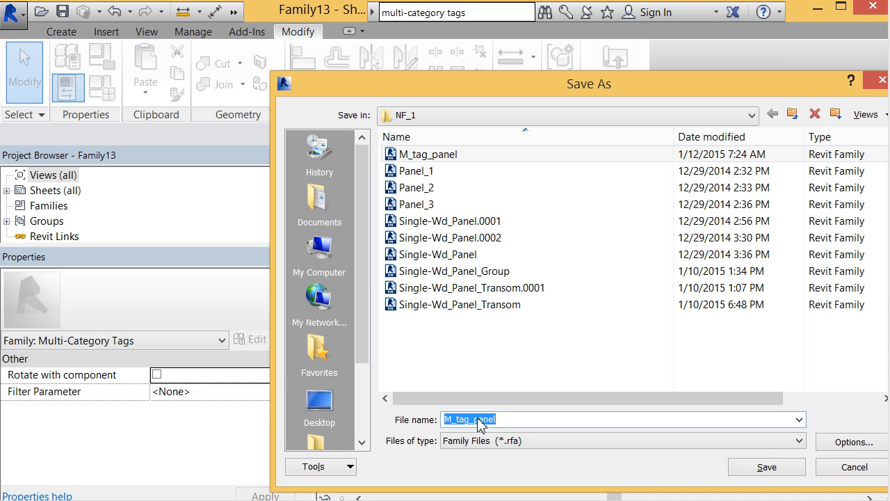
left_click(494, 422)
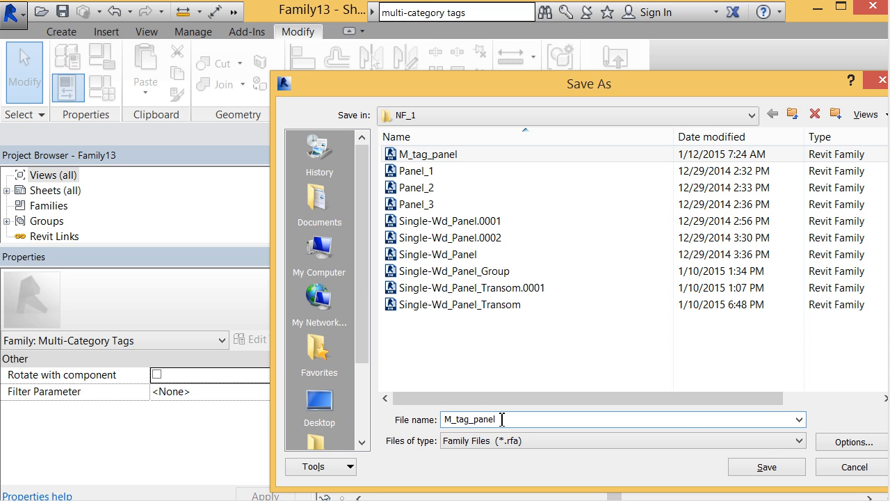
type("door-")
left_click(765, 467)
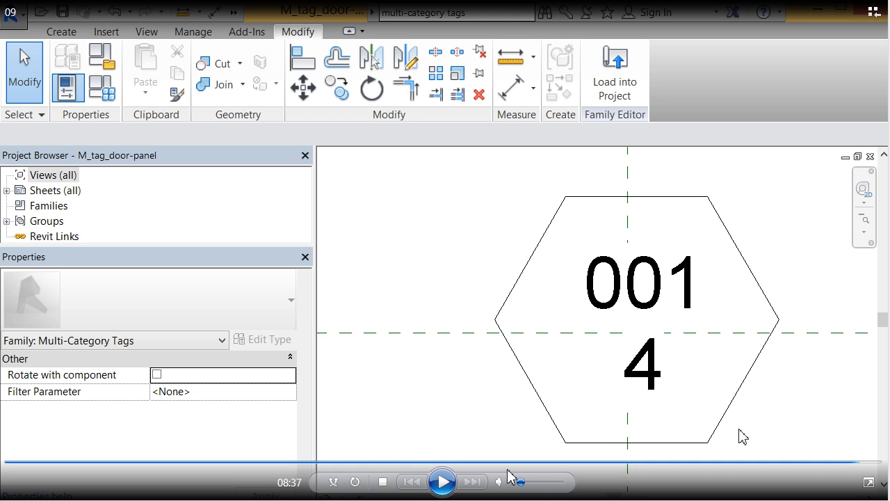
left_click(443, 481)
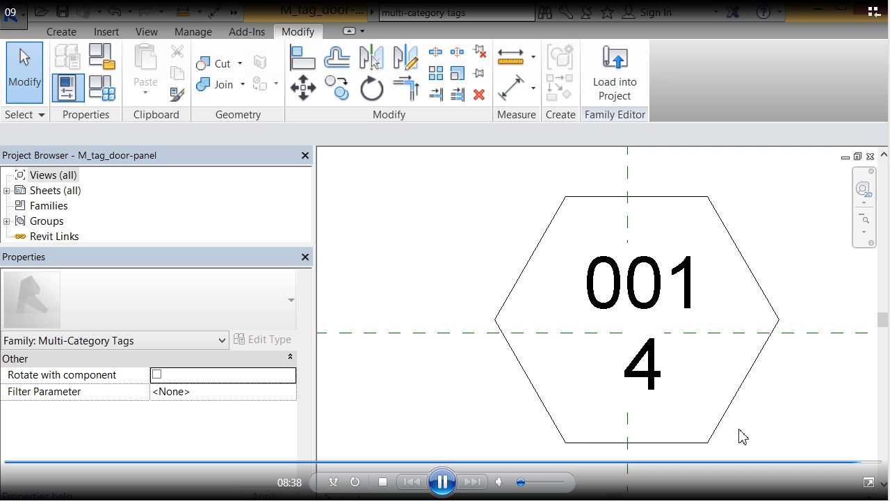